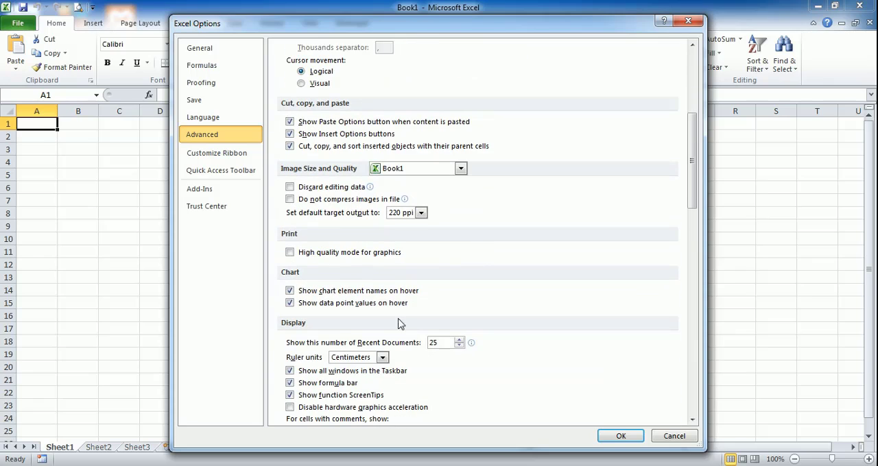
- Set the ruler units to Centimeters in the advanced display options and apply the options
click(350, 357)
click(356, 388)
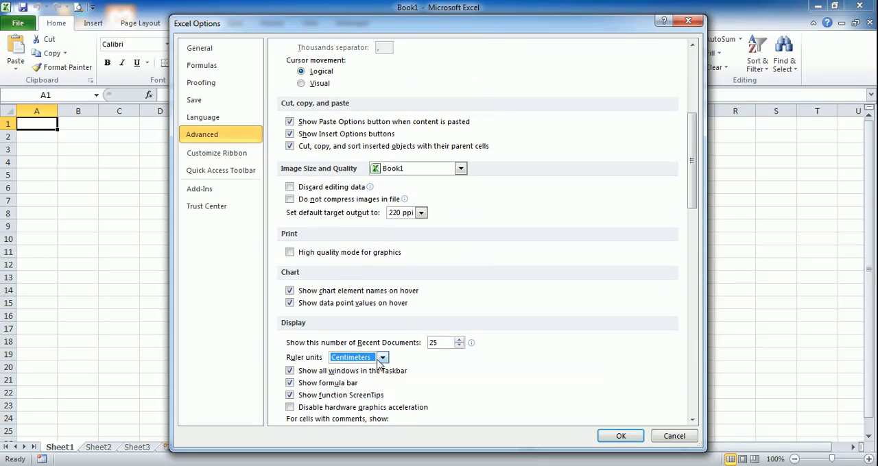
click(382, 357)
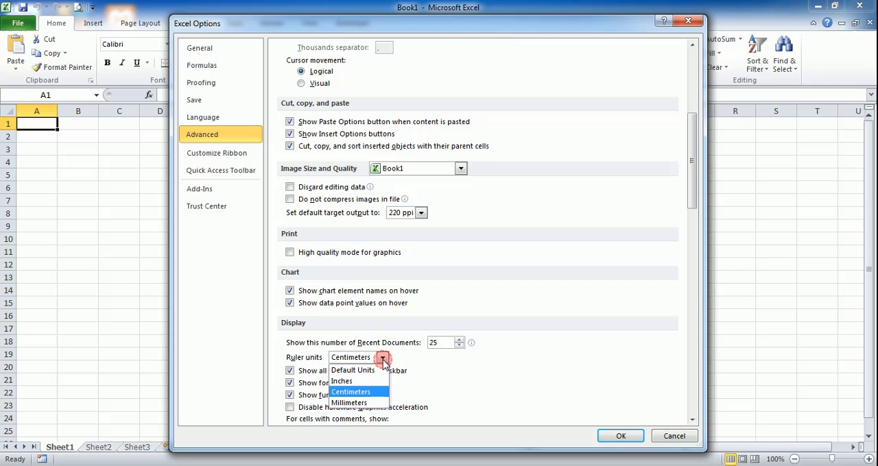
click(371, 396)
click(619, 432)
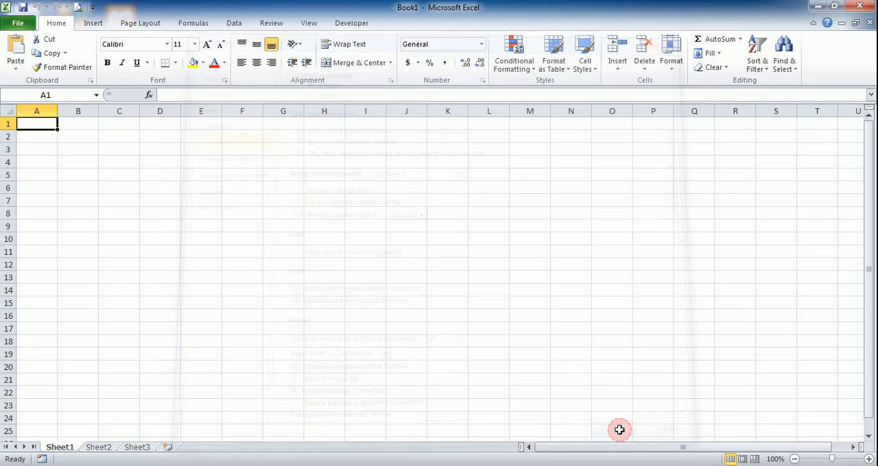
- Set the worksheet's paper size to A4 and its page orientation to Portrait
click(144, 23)
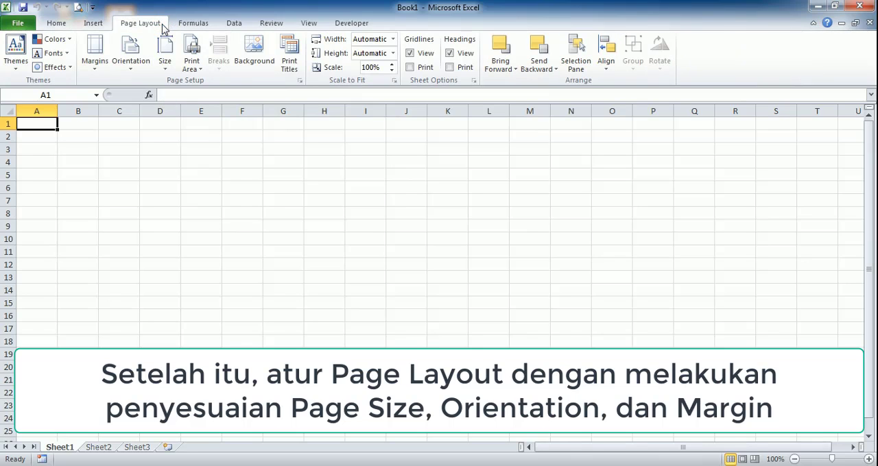
click(171, 69)
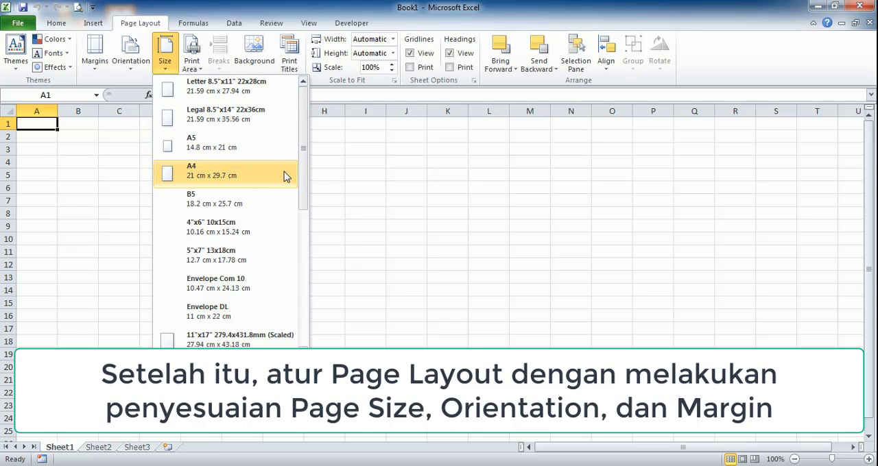
click(286, 177)
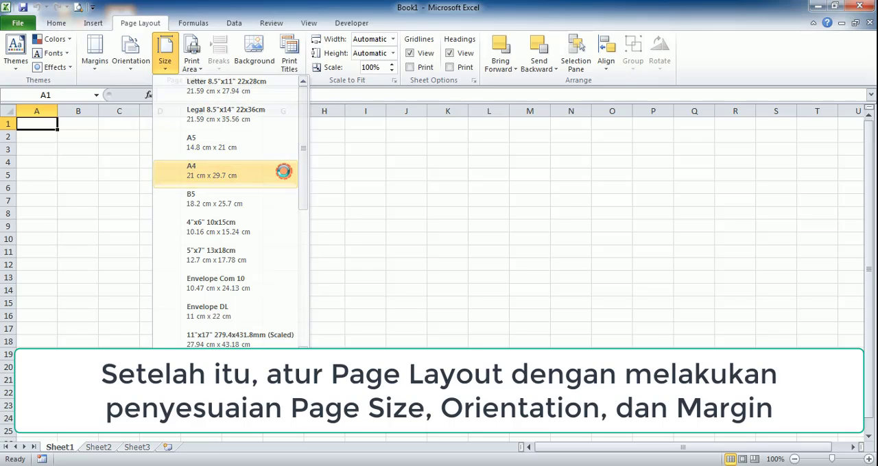
click(137, 61)
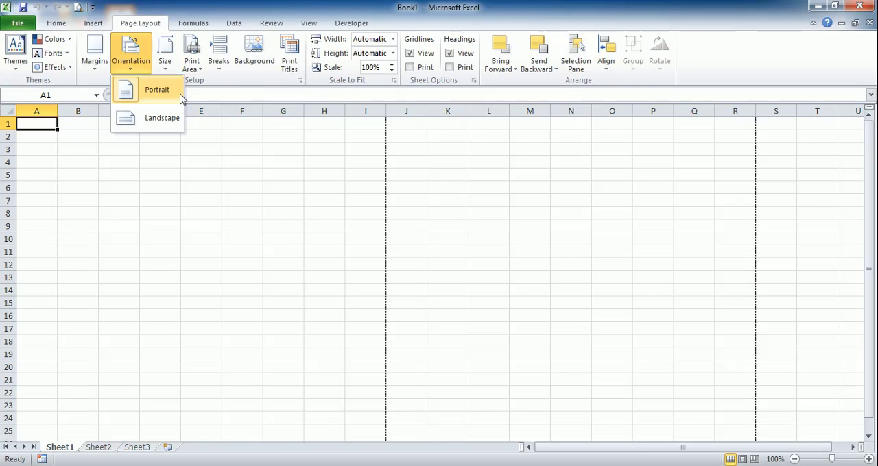
click(180, 94)
- Open the custom margin settings and set both the header and footer margins to 0
click(96, 49)
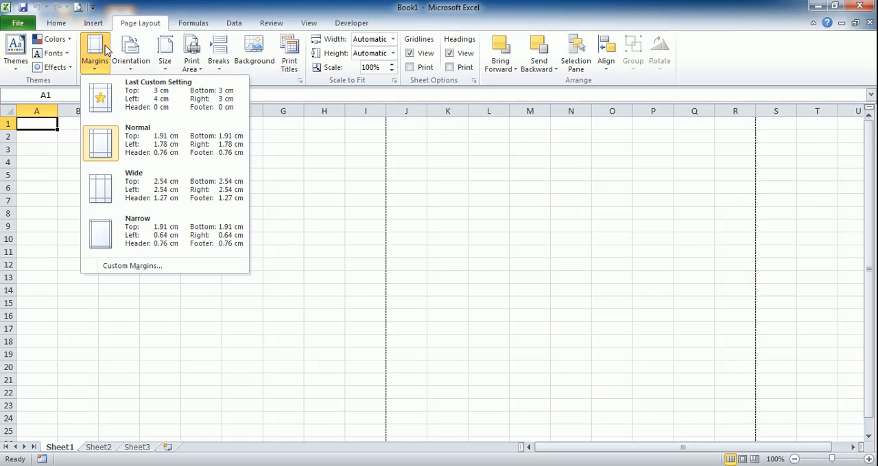
click(174, 269)
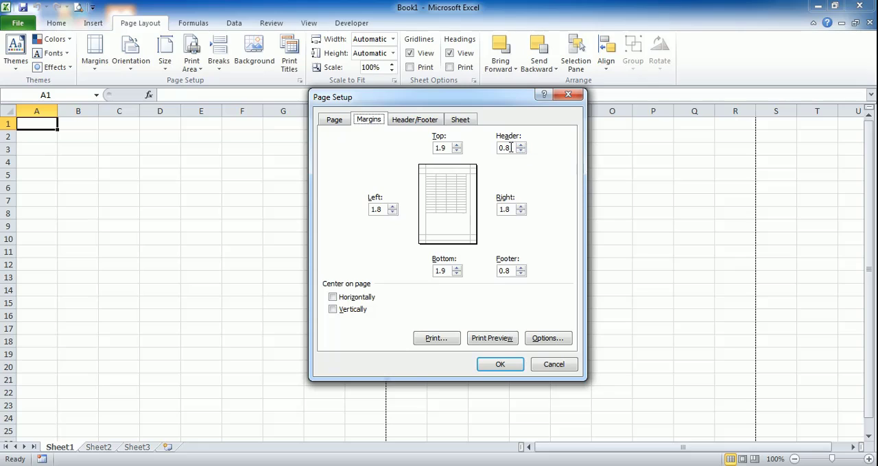
drag(514, 148, 490, 147)
text(0)
click(513, 268)
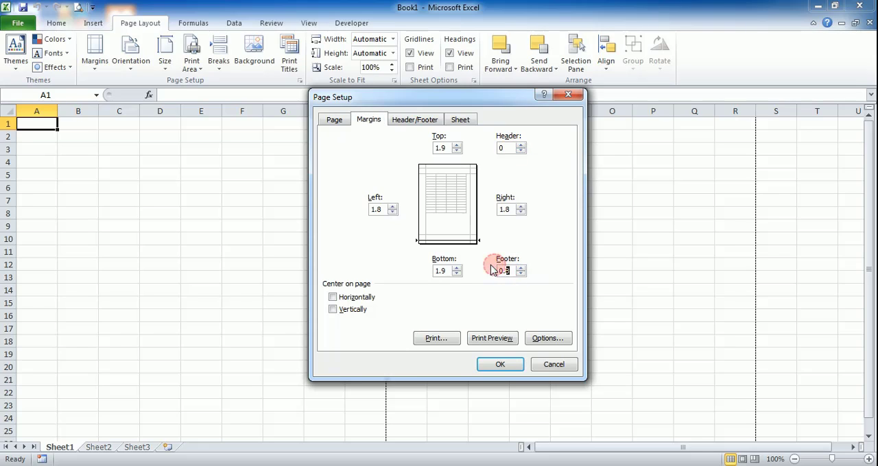
drag(508, 268, 458, 292)
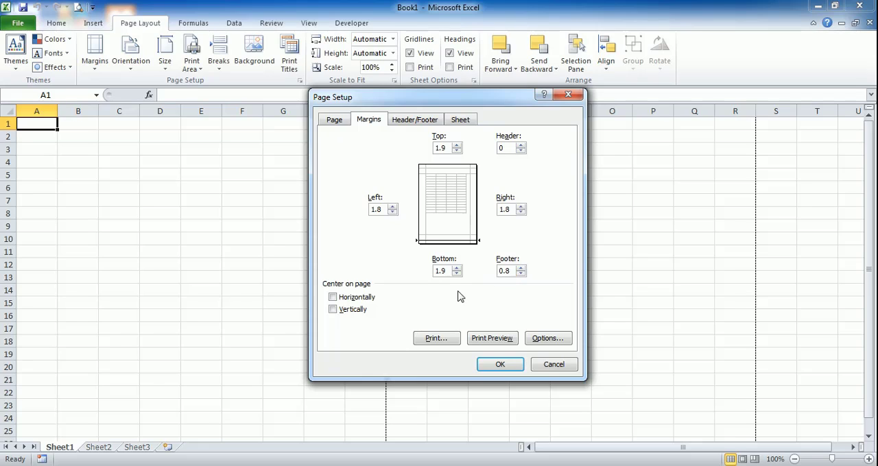
drag(509, 270, 498, 268)
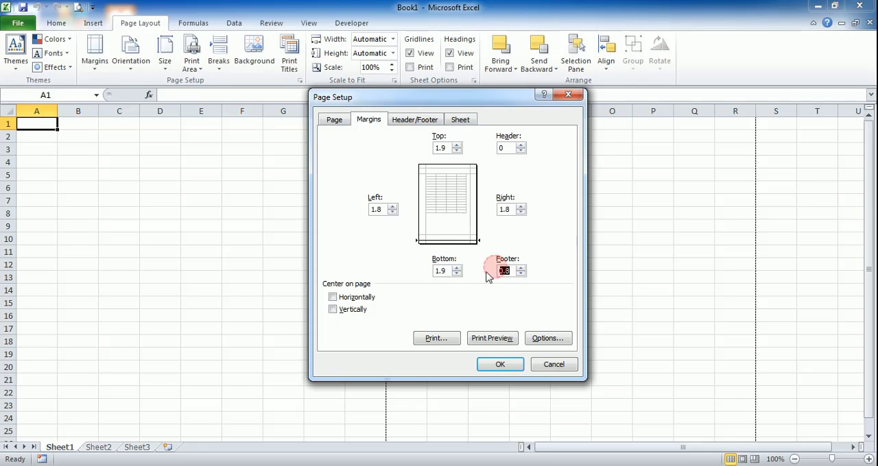
text(0)
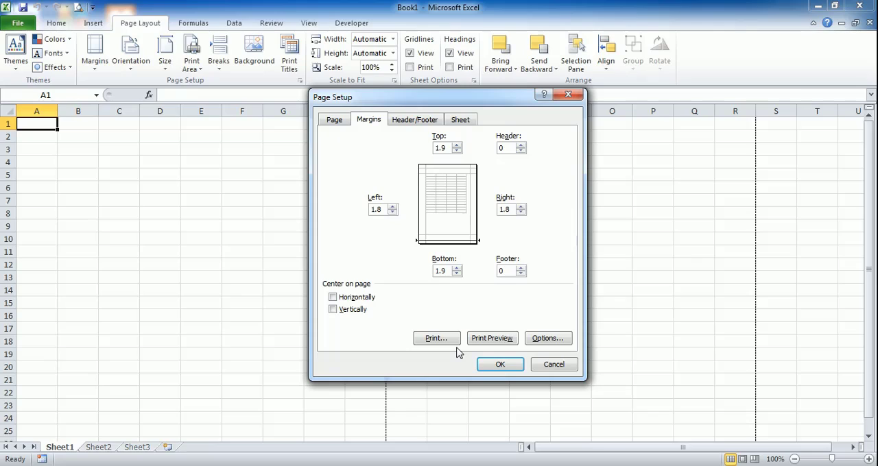
- Set the top, bottom, left and right margins to 3 cm, center the page horizontally and apply the page setup
drag(447, 148, 409, 148)
text(3)
key(Tab)
text(3)
key(Tab)
text(3)
key(Tab)
text(3)
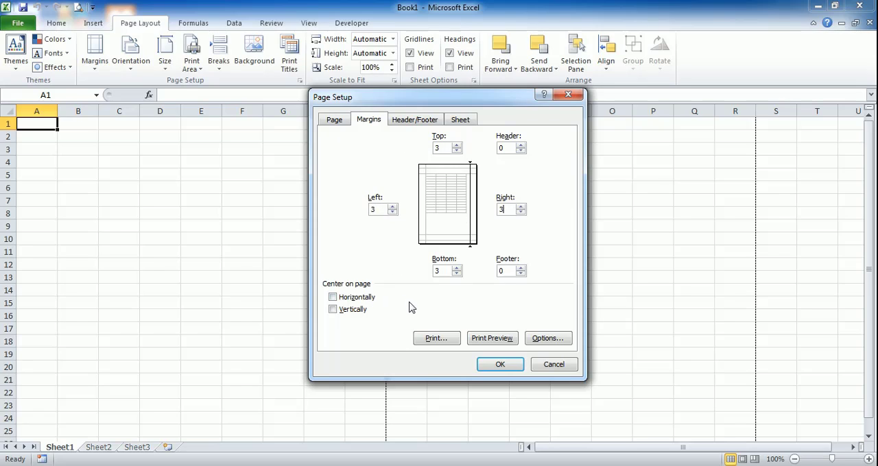
click(358, 299)
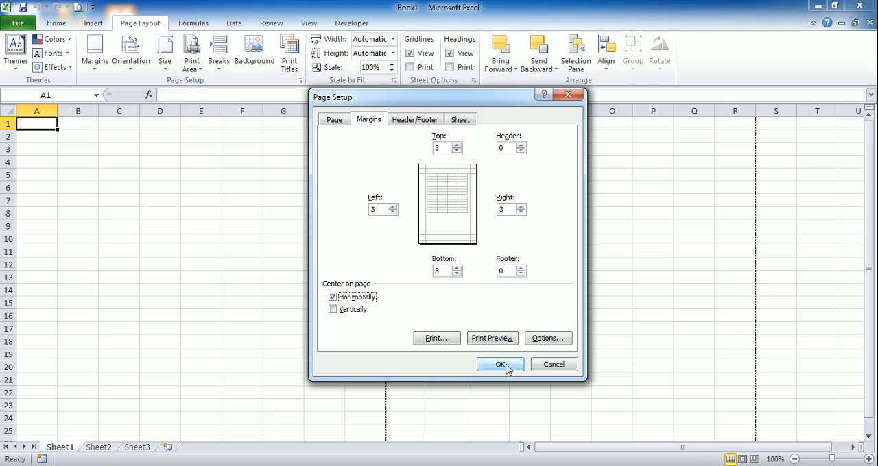
click(501, 365)
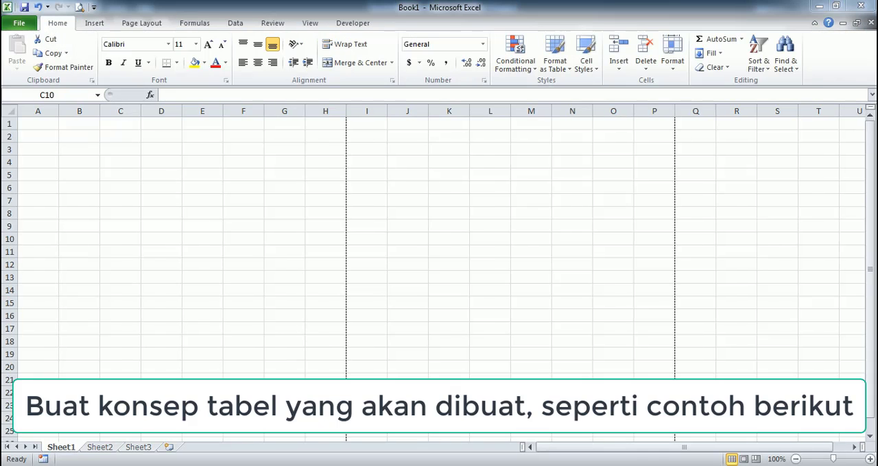
- Enter the table title DAFTAR BARANG in cell A1
click(44, 125)
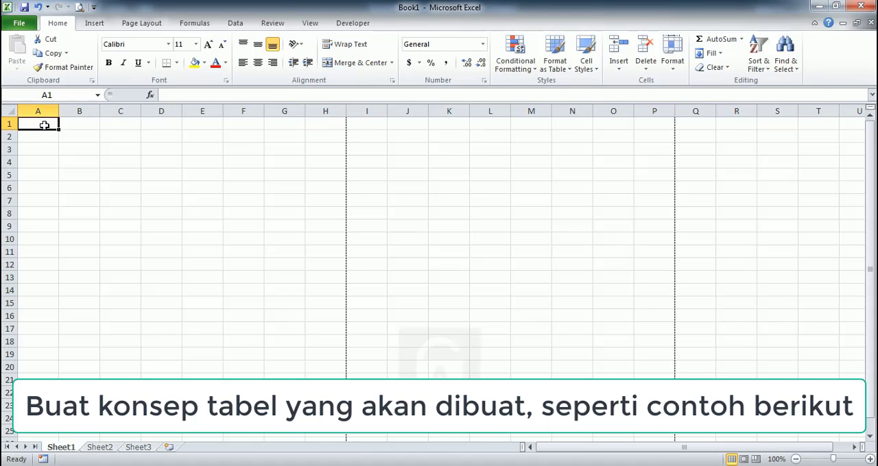
text(DAF)
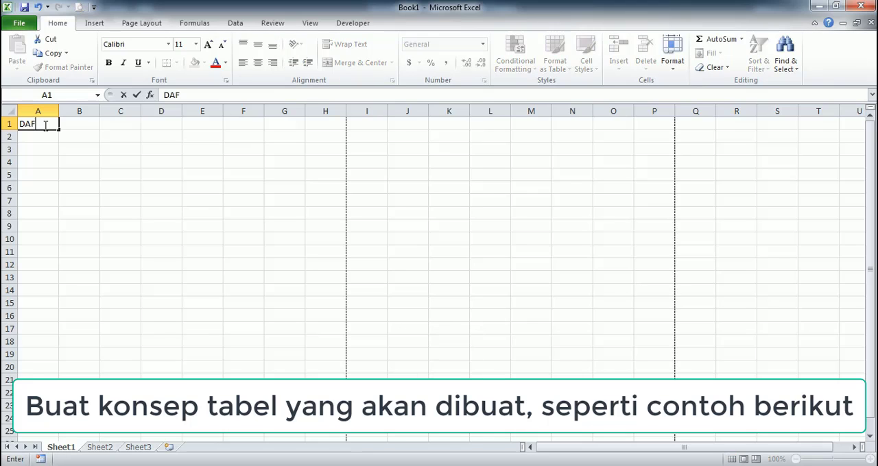
text(TAR BARANG)
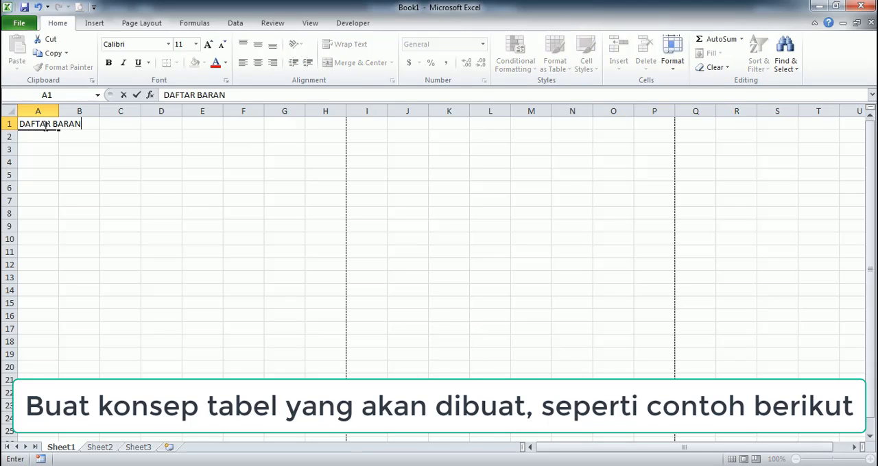
key(Return)
key(Return)
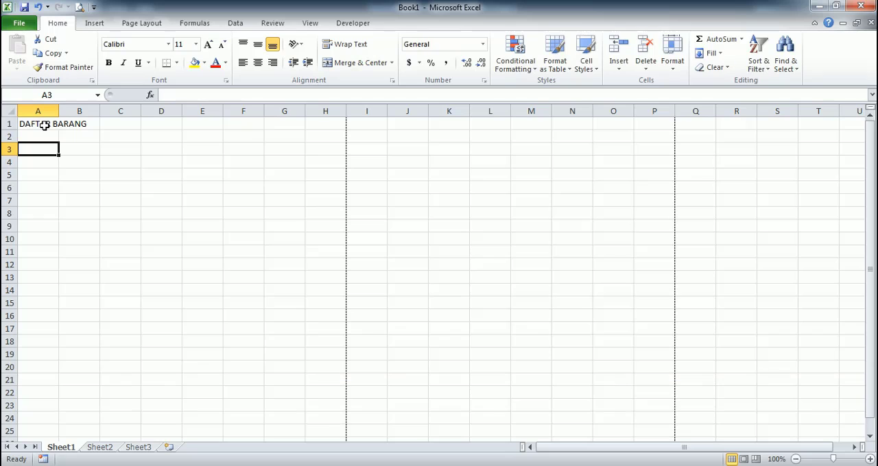
- Enter the column headings NO in cell A3 and TANGGAL BELI in cell B3
text(NO)
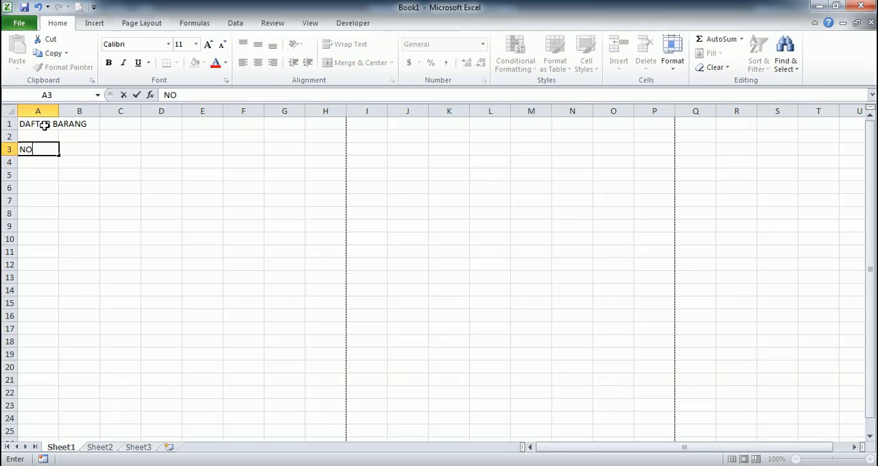
key(Tab)
text(TA)
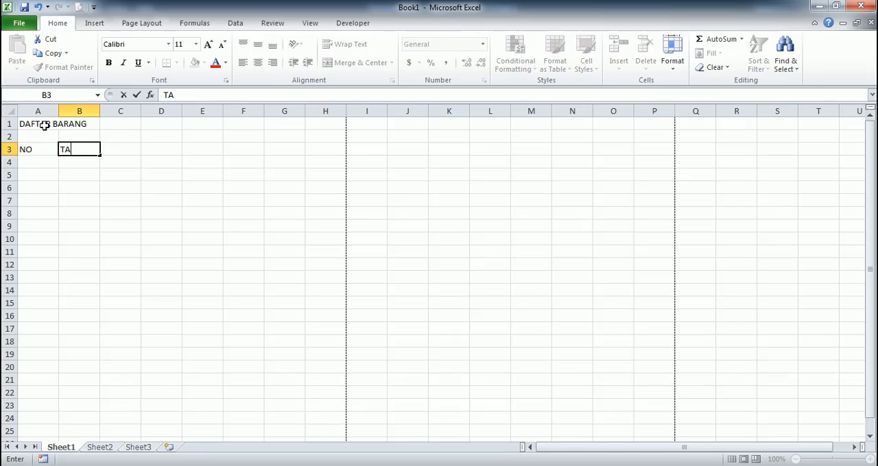
text(NGGAL BELI)
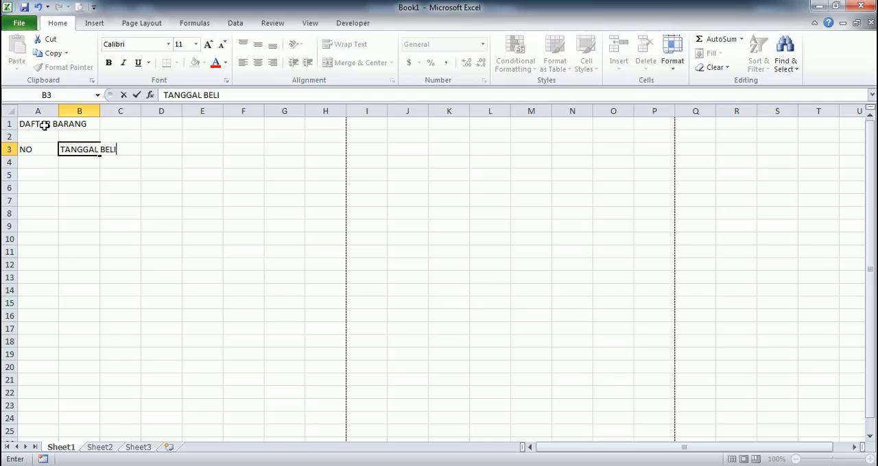
key(Return)
key(Up)
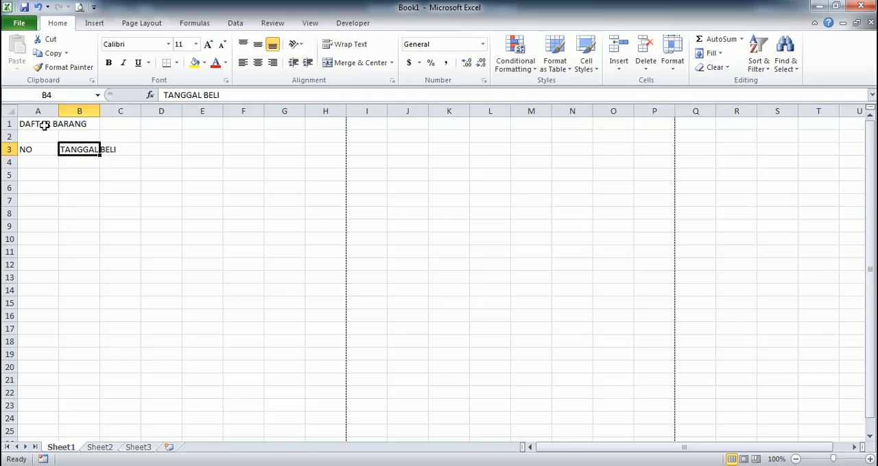
key(Right)
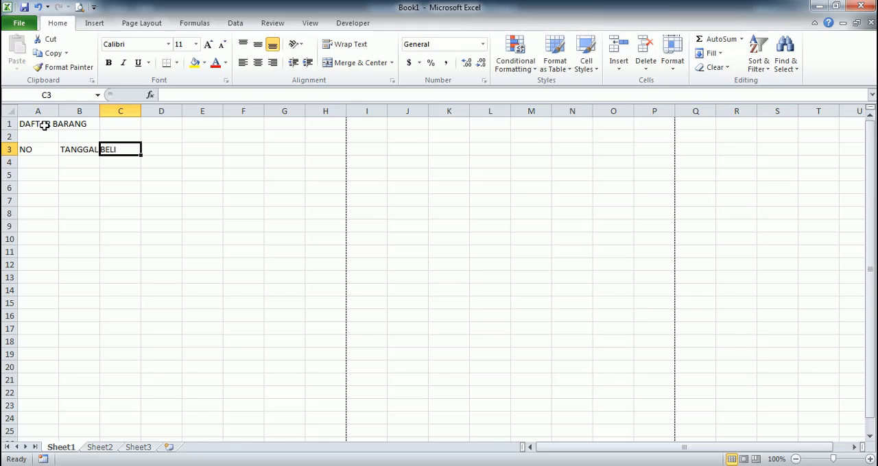
- Enter the column headings NAMA BARANG, HARGA BELI and QTY in cells C3 to E3
text(NAMA BARANG)
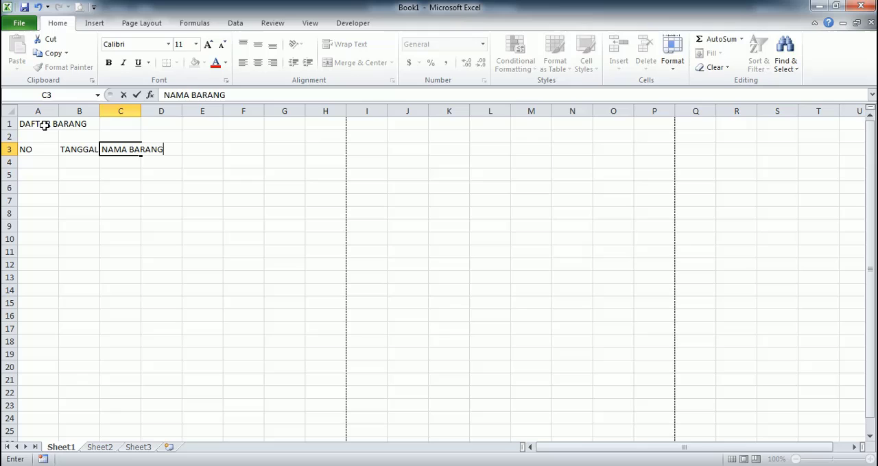
key(Tab)
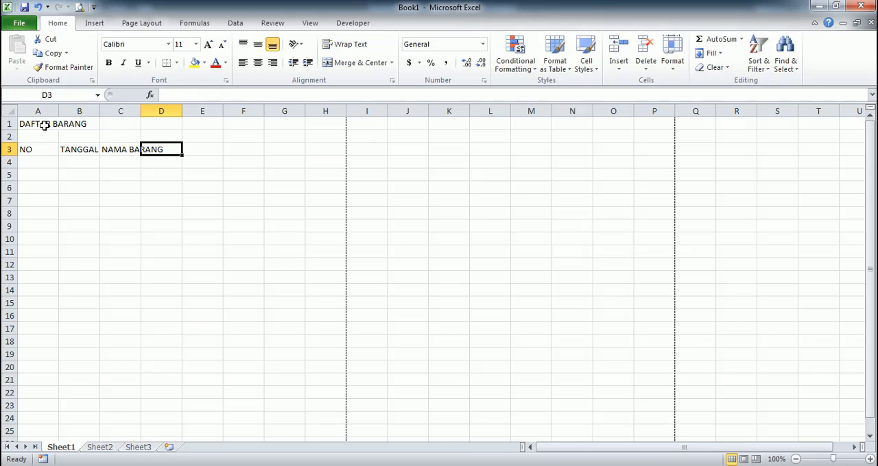
text(HARGA BELI)
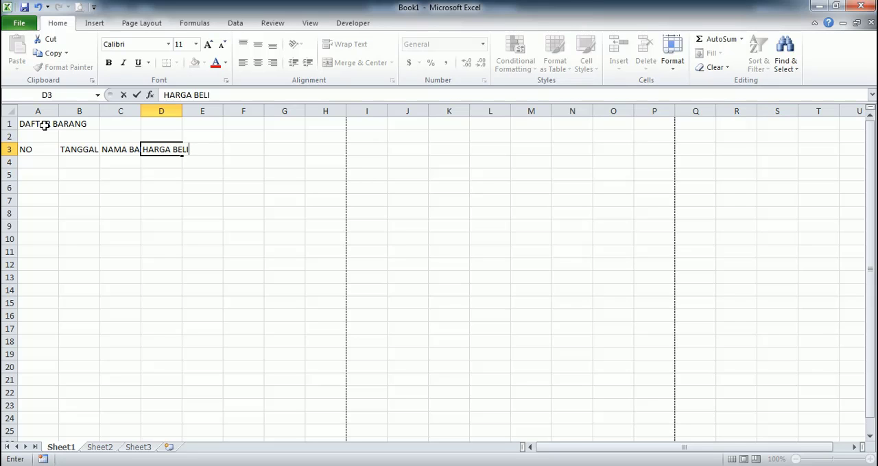
key(Tab)
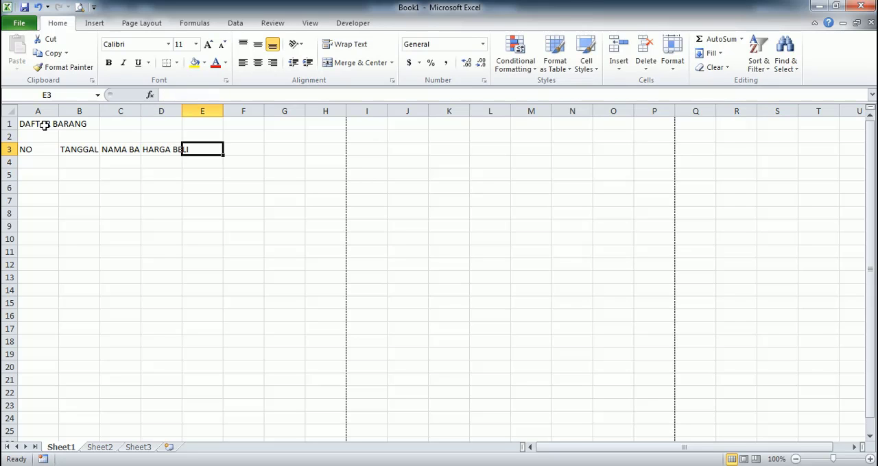
text(QTY)
key(Tab)
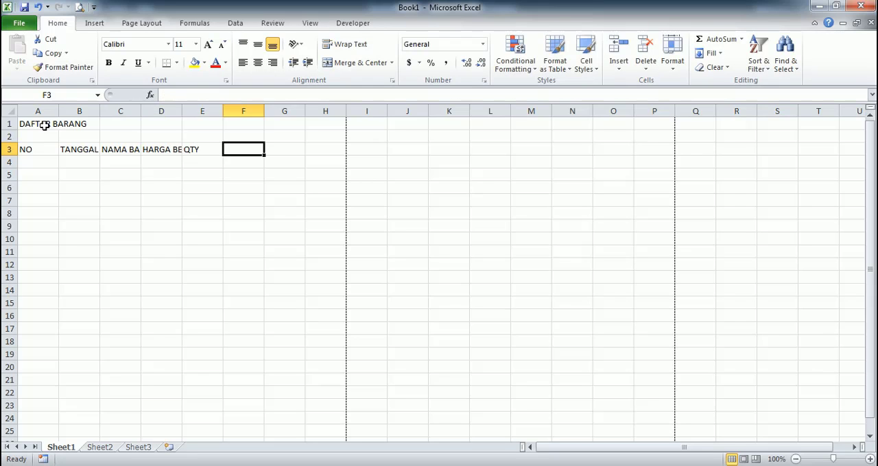
- Enter the column headings JUMLAH, HARGA JUAL and SELISIH HARGA in cells F3 to H3
text(JUMLAH)
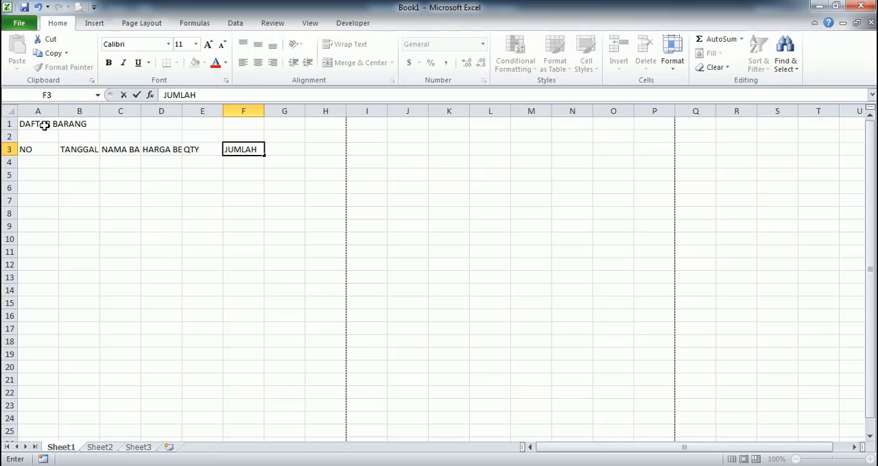
key(Tab)
text(HARGA)
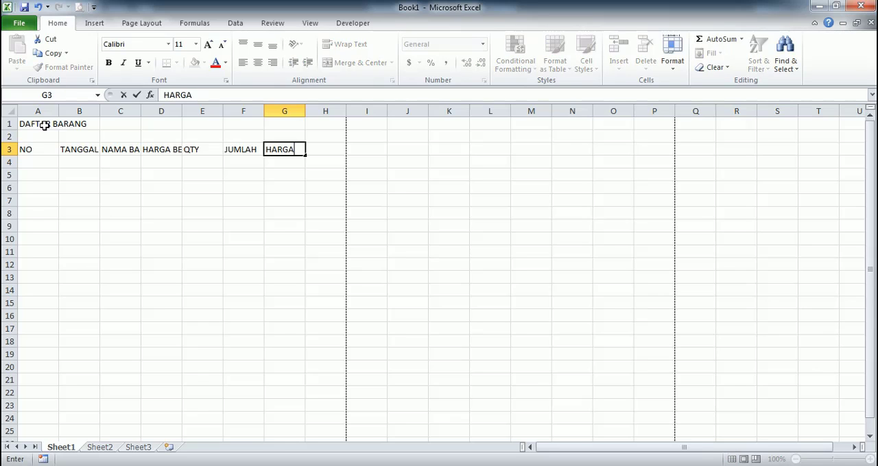
text( JUAL)
key(Tab)
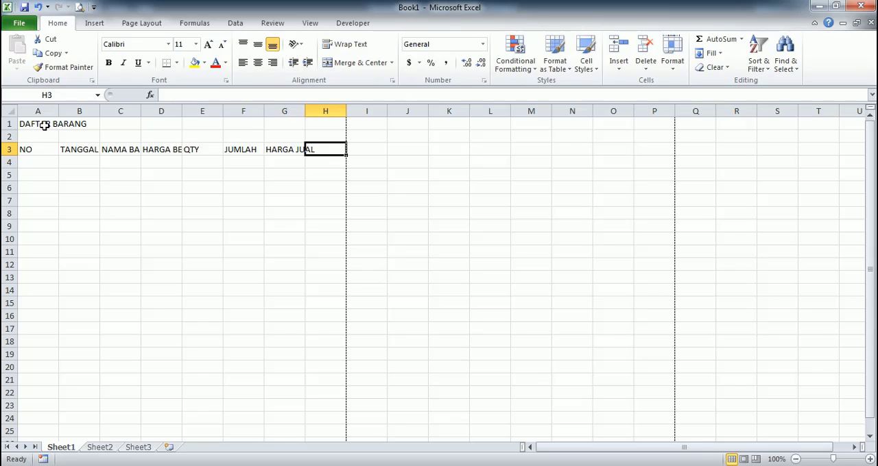
text(SELISIH HA)
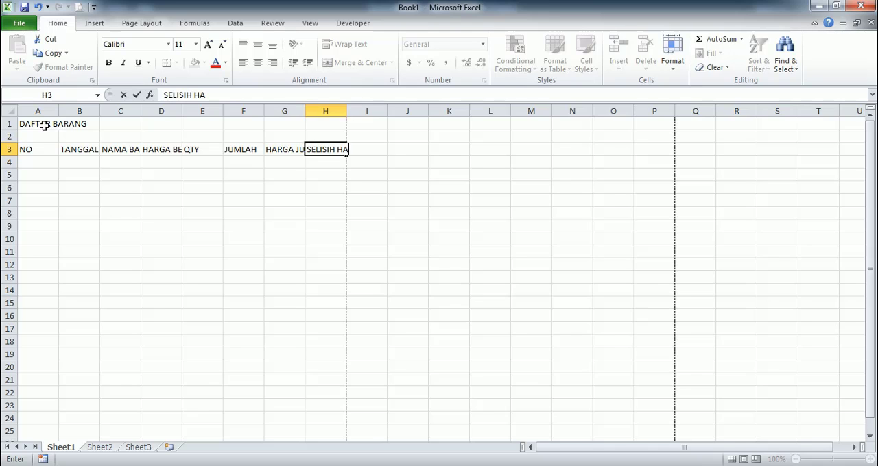
text(RGA)
key(Return)
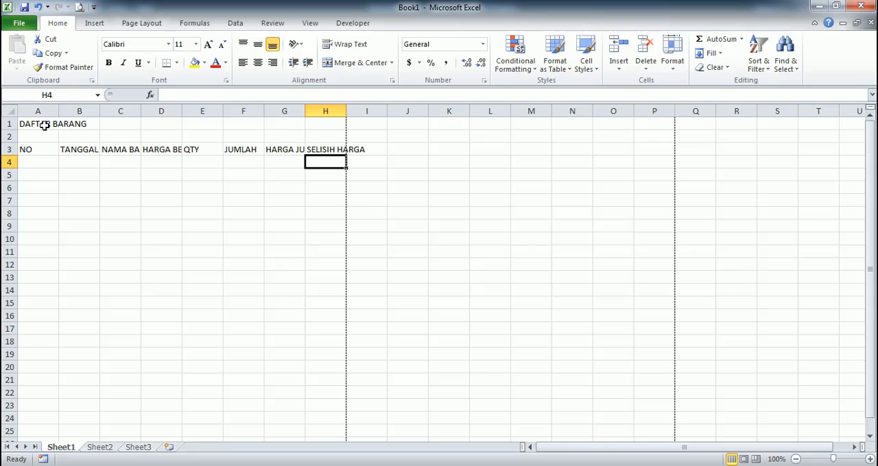
- Number the items 1 to 10 in cells A4 to A13 by entering 1 and 2 and filling the series down
click(40, 163)
text(1)
key(Return)
text(2)
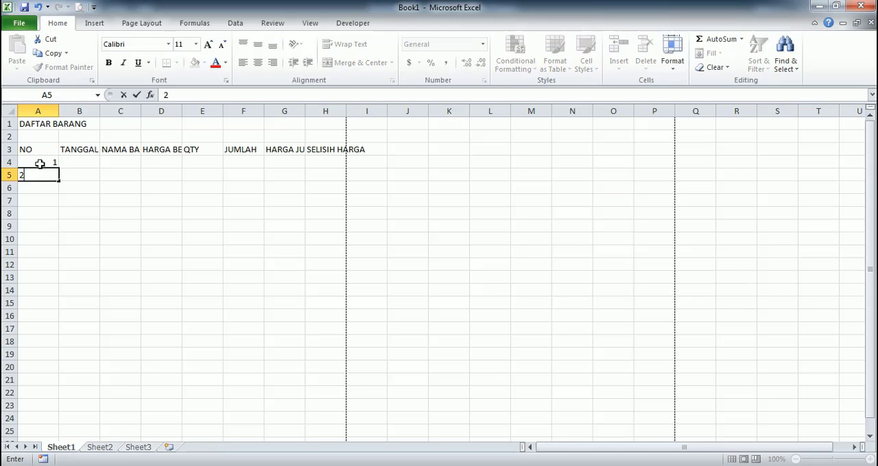
key(Return)
drag(40, 164, 61, 286)
click(42, 178)
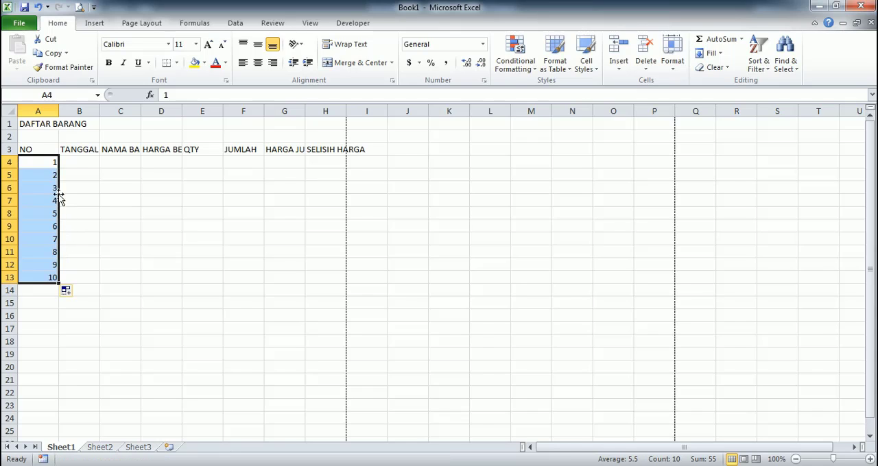
- Enter BARANG 1 in cell C4 and fill the item names down to BARANG 10 in C13
click(80, 163)
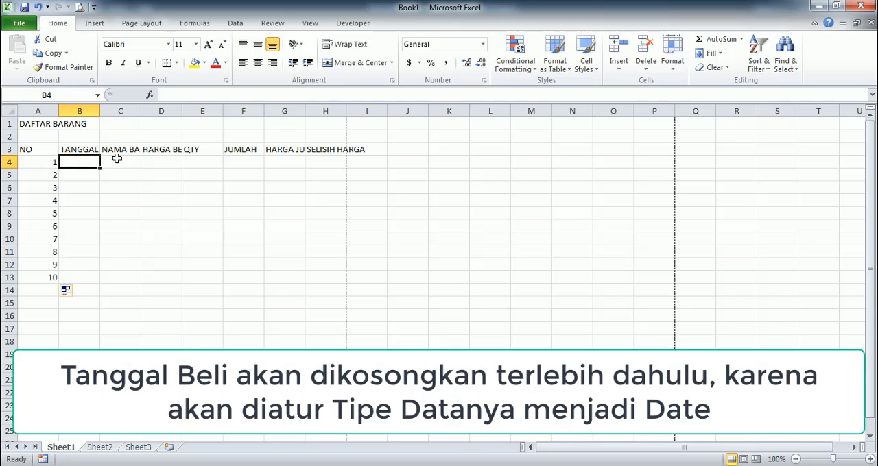
click(118, 161)
text(BARANG 1)
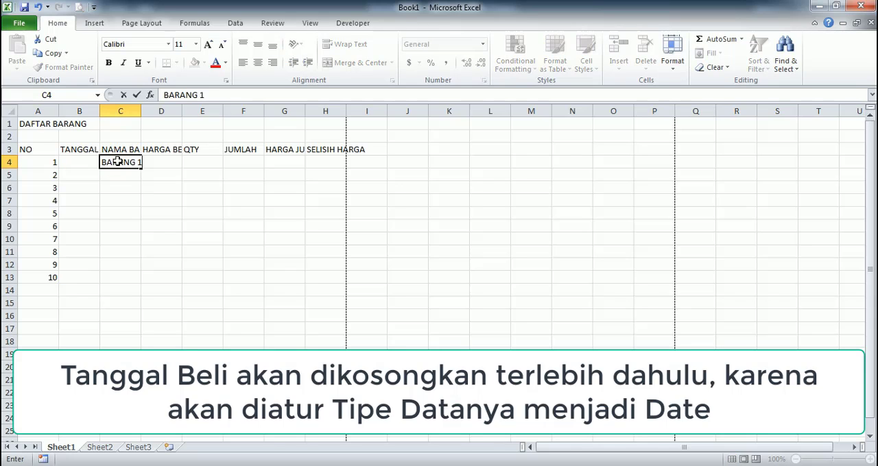
key(Return)
click(118, 162)
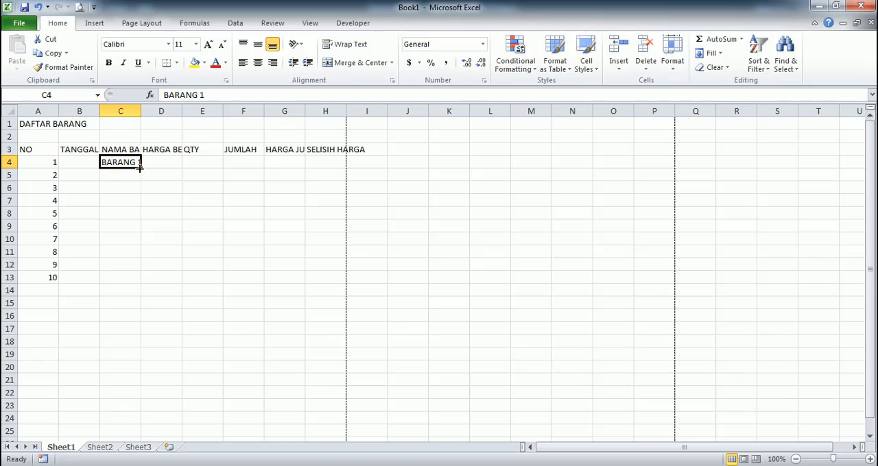
drag(141, 166, 142, 285)
- Enter the HARGA BELI values 1000 in cell D4 and 2000 in cell D5
click(164, 162)
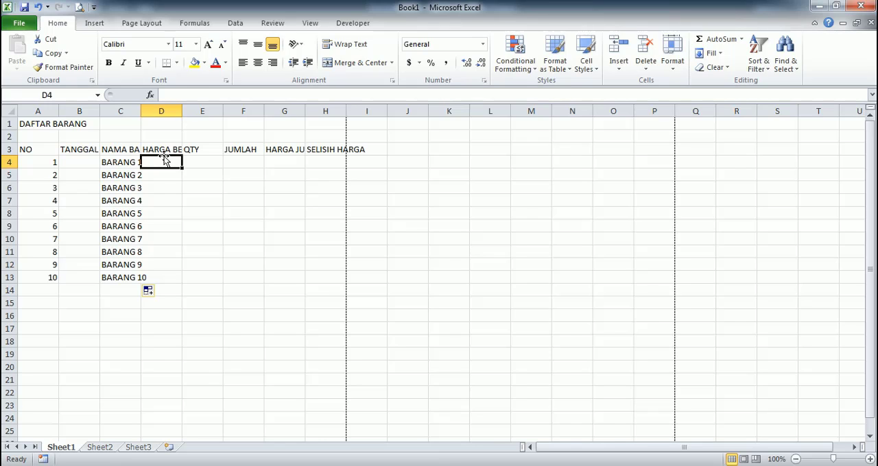
text(1000)
key(Return)
text(20)
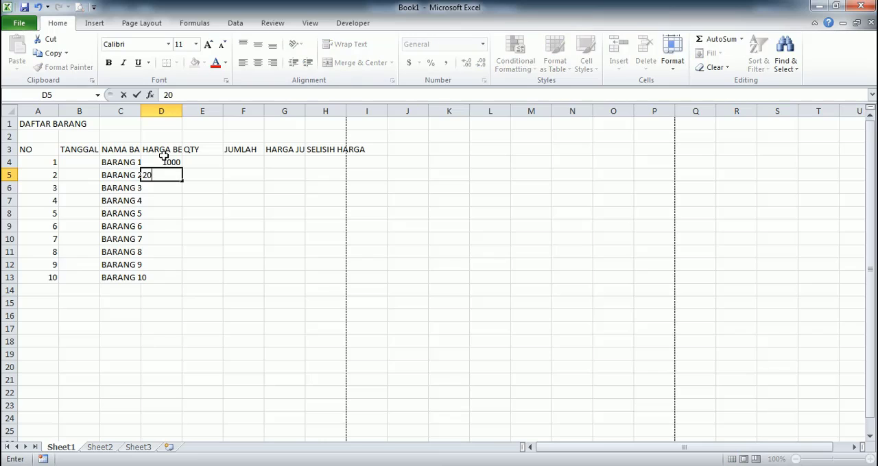
text(00)
key(Return)
- Try to fill the HARGA BELI column down to D13 from cell D5 alone
click(170, 162)
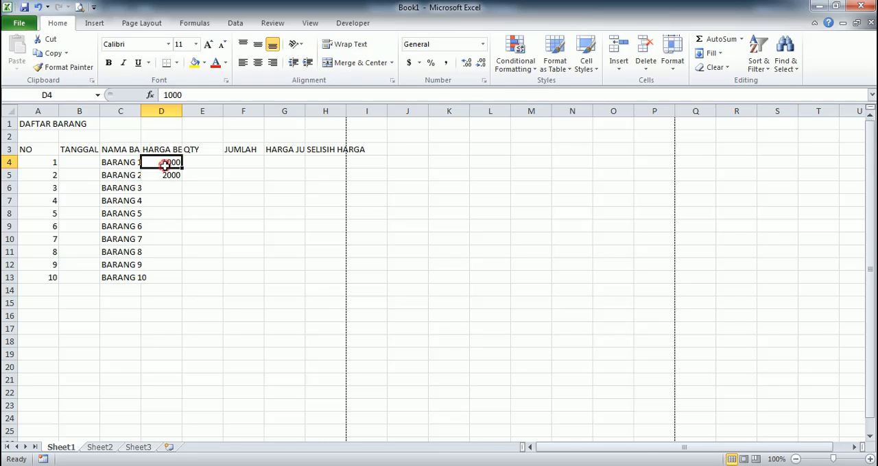
click(172, 174)
drag(181, 181, 180, 284)
click(202, 163)
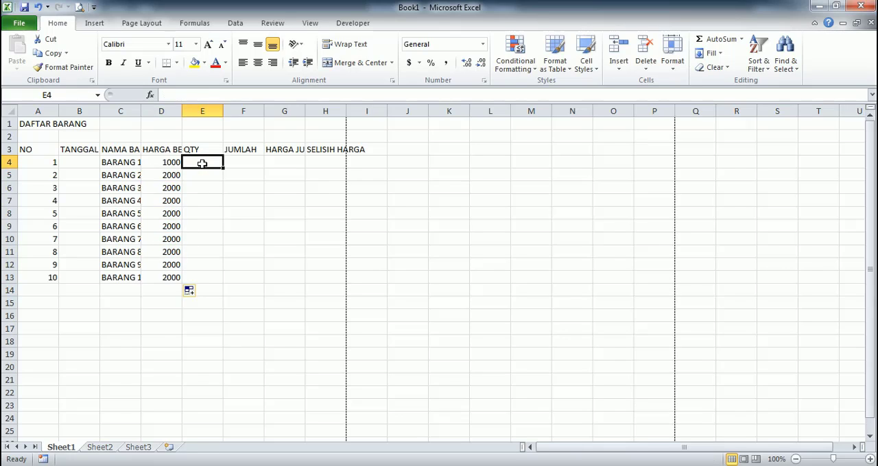
- Fill the HARGA BELI series from cells D4 and D5 down to D13 in increments of 1000
click(174, 161)
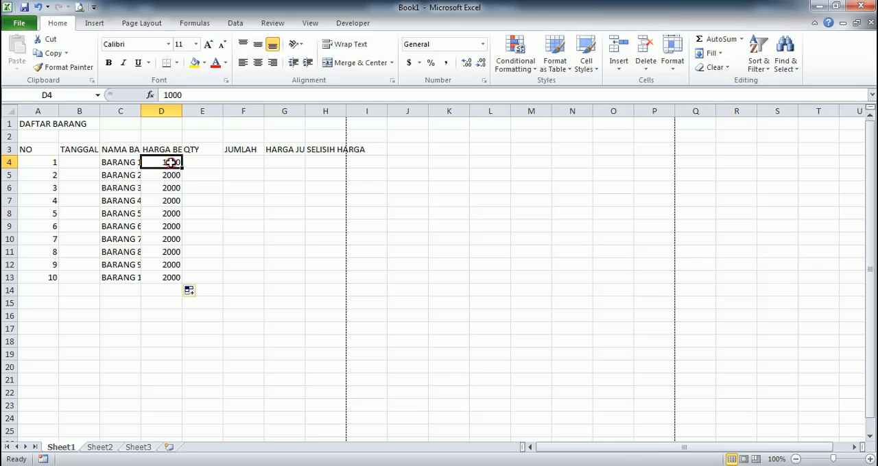
click(172, 174)
drag(172, 162, 178, 287)
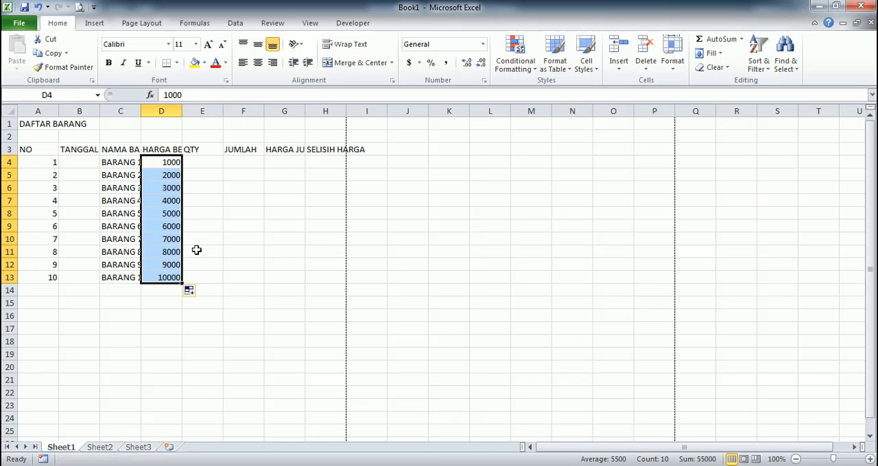
- Enter the QTY values 10 and 9 in cells E4 and E5 and fill the descending series down to E13
click(203, 152)
click(207, 162)
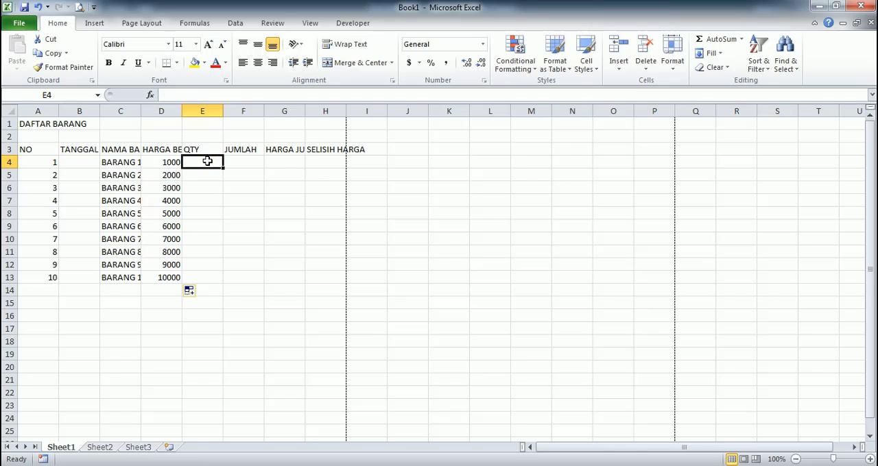
text(10)
key(Return)
text(9)
key(Return)
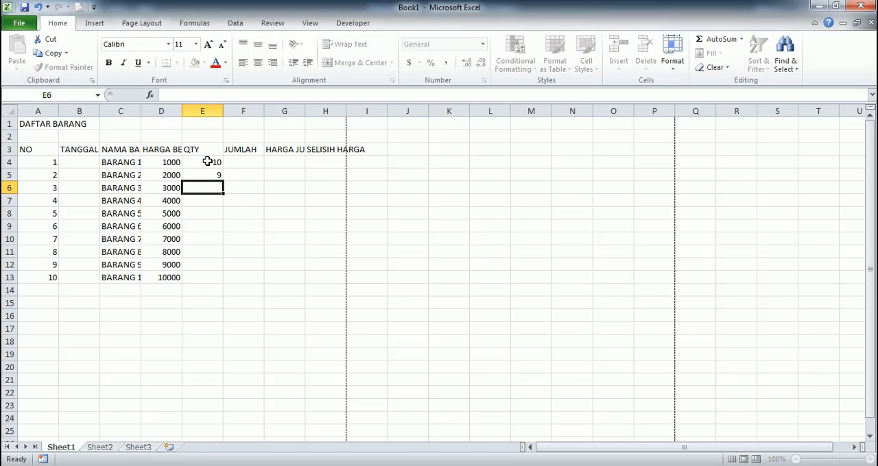
drag(208, 162, 227, 289)
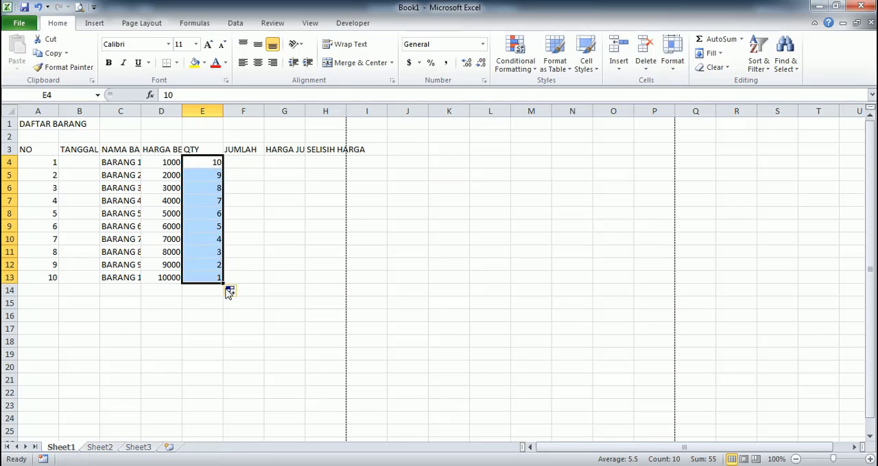
- Calculate JUMLAH in cell F4 with the formula =D4*E4 and fill it down to F13
click(254, 161)
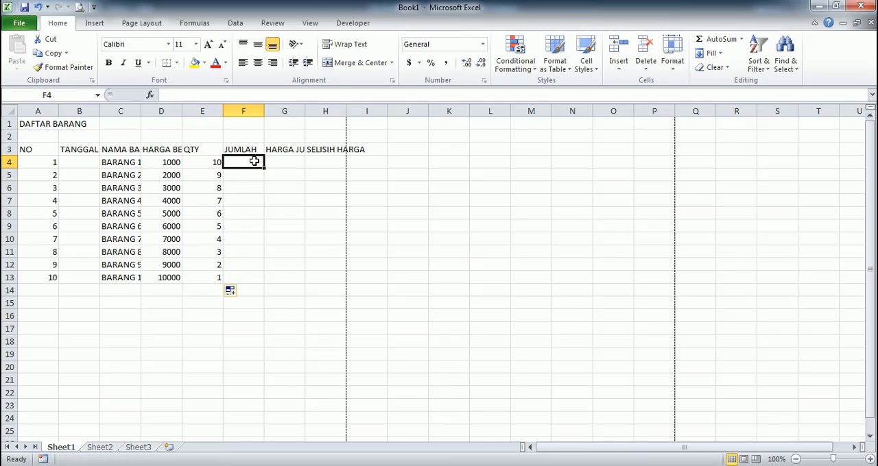
text(+)
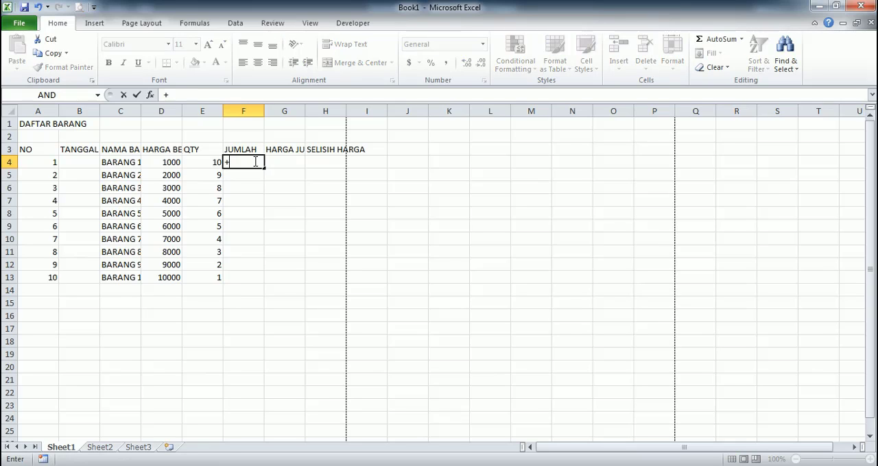
key(Escape)
text(=)
key(Left)
key(Left)
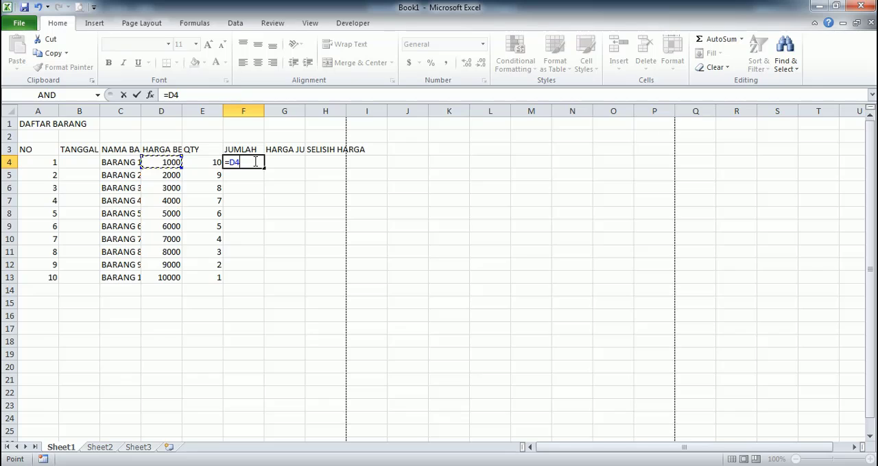
text(*)
key(Left)
key(Return)
click(254, 162)
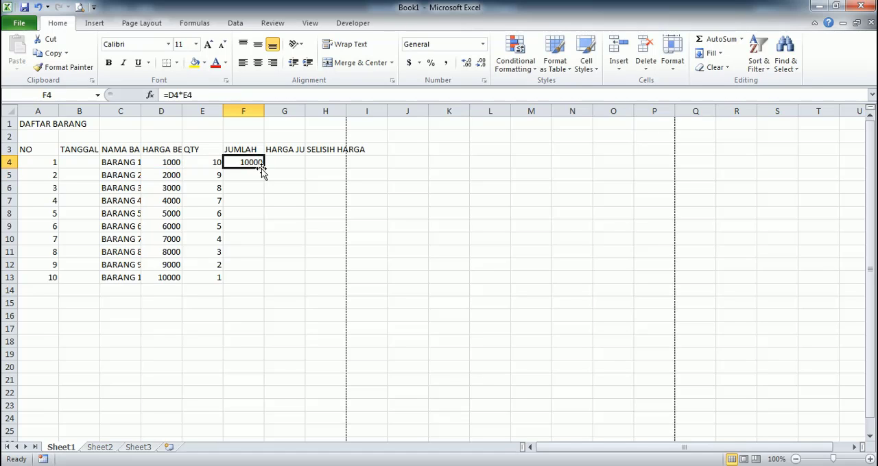
drag(264, 168, 266, 281)
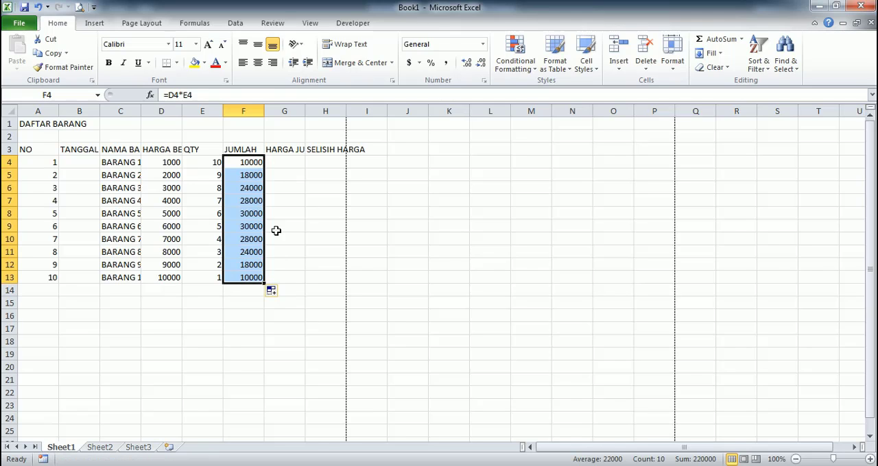
- Enter the HARGA JUAL values 1200 and 2400 in cells G4 and G5 and fill the series down to G13
click(283, 159)
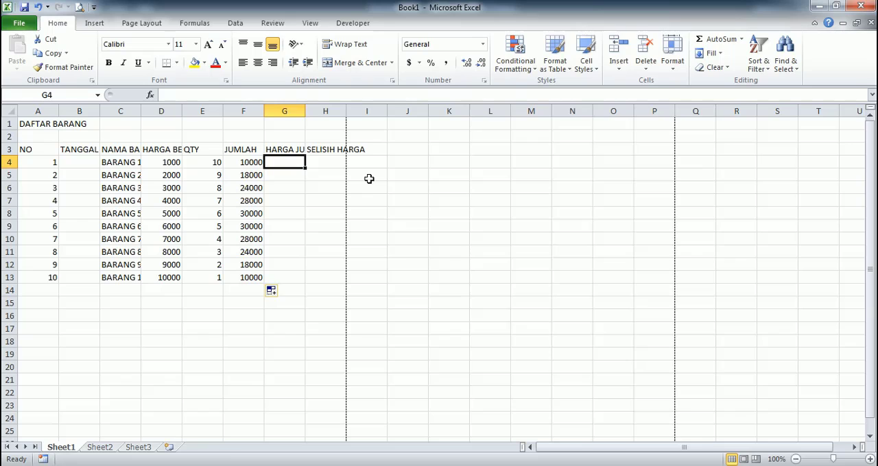
text(120)
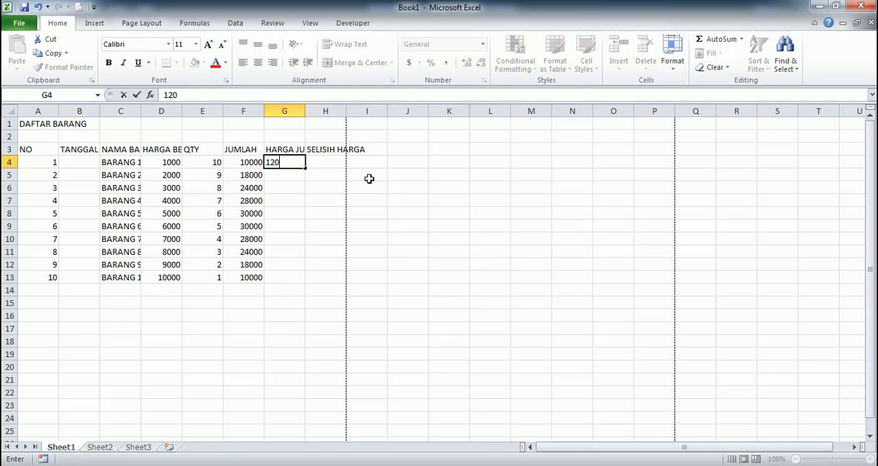
text(0)
key(Return)
text(2400)
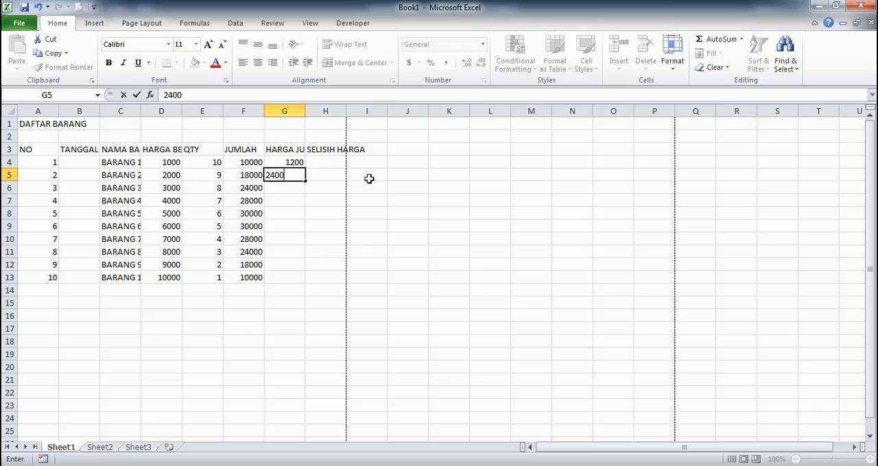
key(Return)
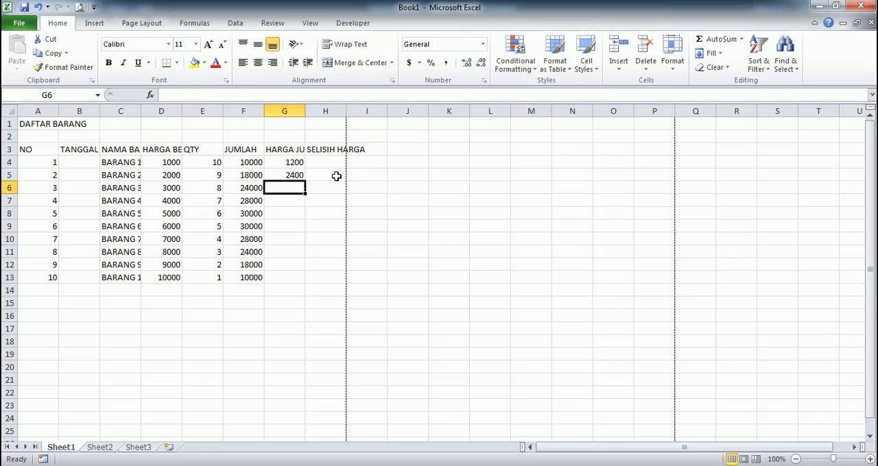
drag(294, 164, 301, 283)
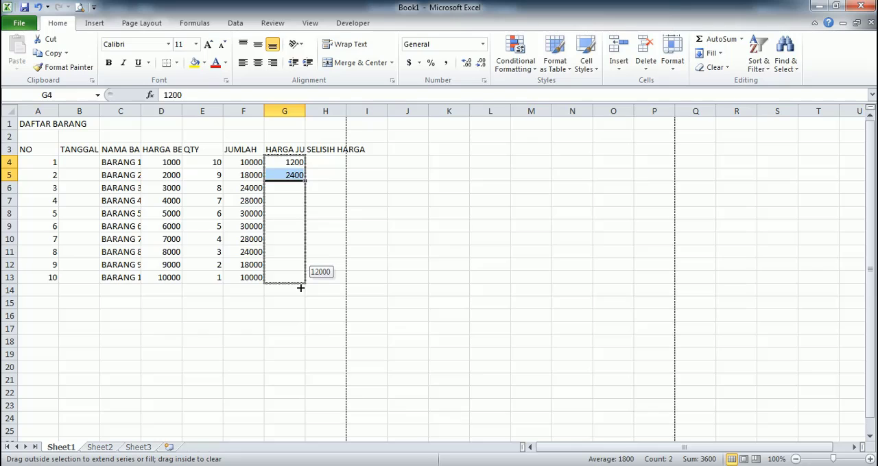
drag(300, 288, 301, 288)
- Calculate SELISIH HARGA in cell H4 with the formula +G4-D4 and fill it down to H13
click(328, 166)
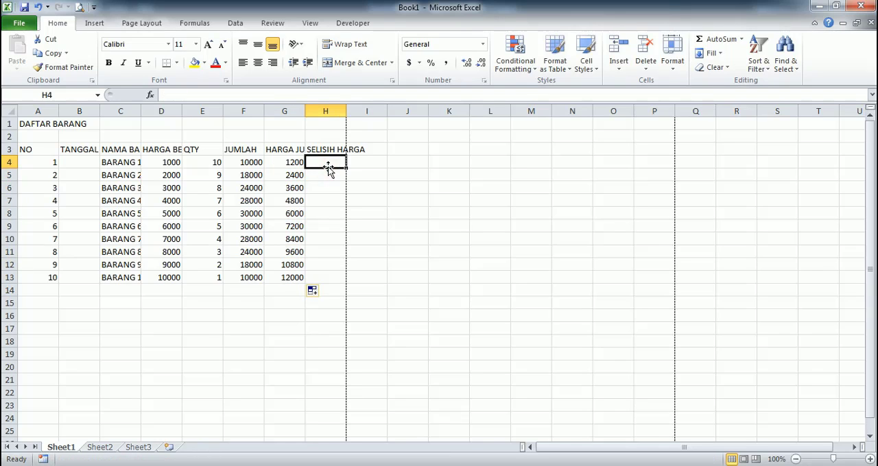
text(+)
key(Left)
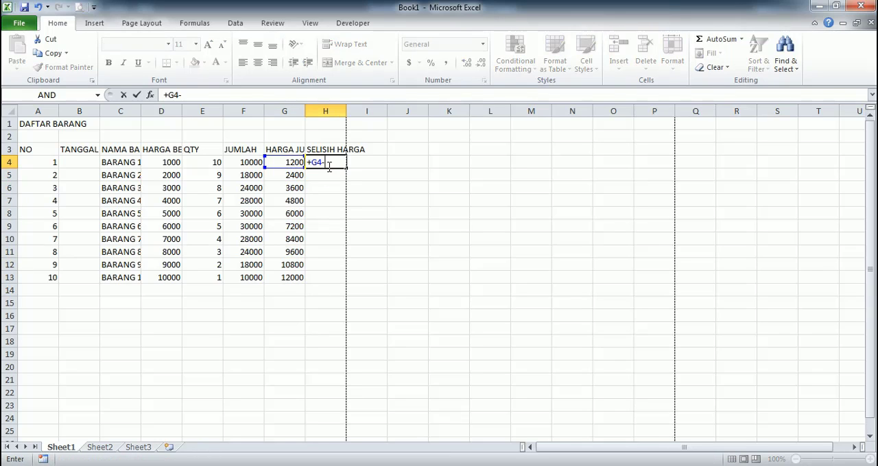
text(-)
key(Down)
key(Left)
key(Left)
key(Up)
key(Left)
key(Return)
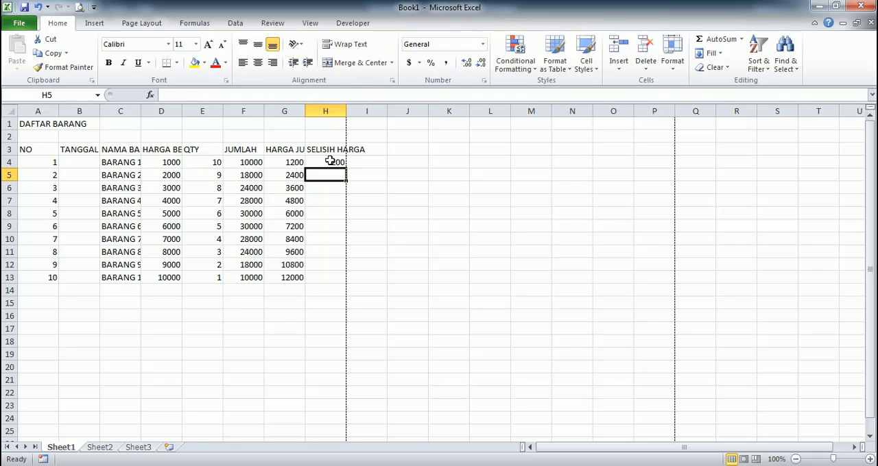
click(332, 162)
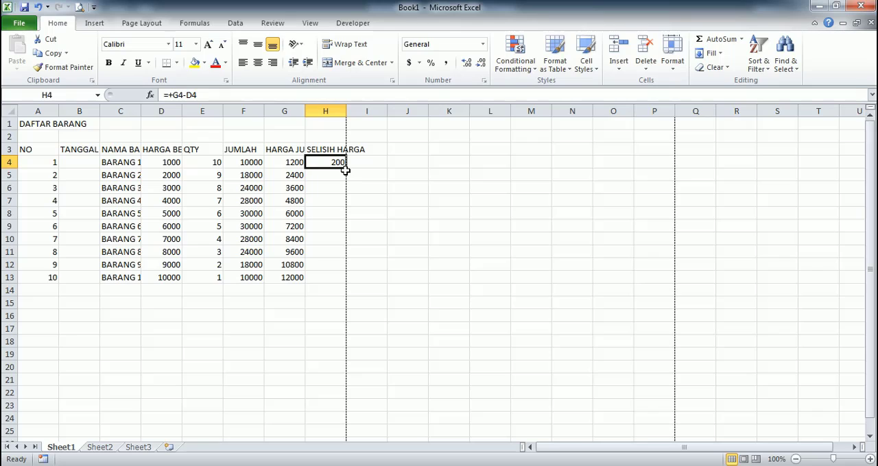
drag(347, 169, 341, 287)
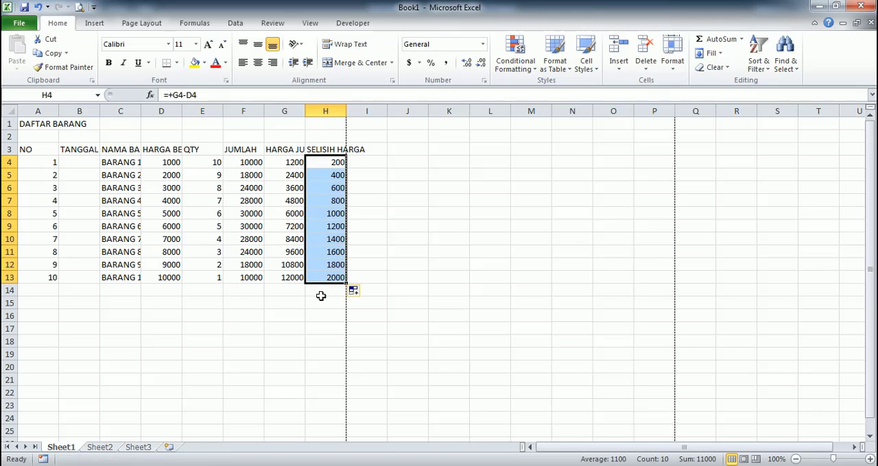
- Merge and center cells A14 to E14 and enter the label TOTAL BELI
click(320, 300)
drag(43, 293, 199, 291)
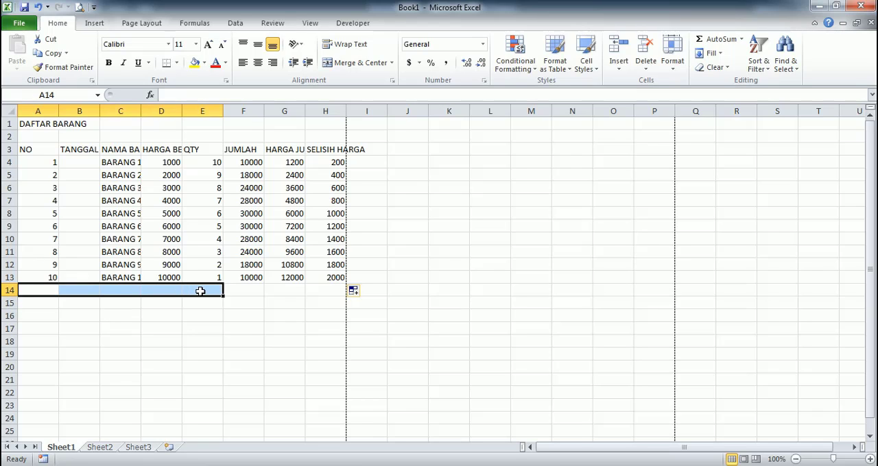
click(351, 63)
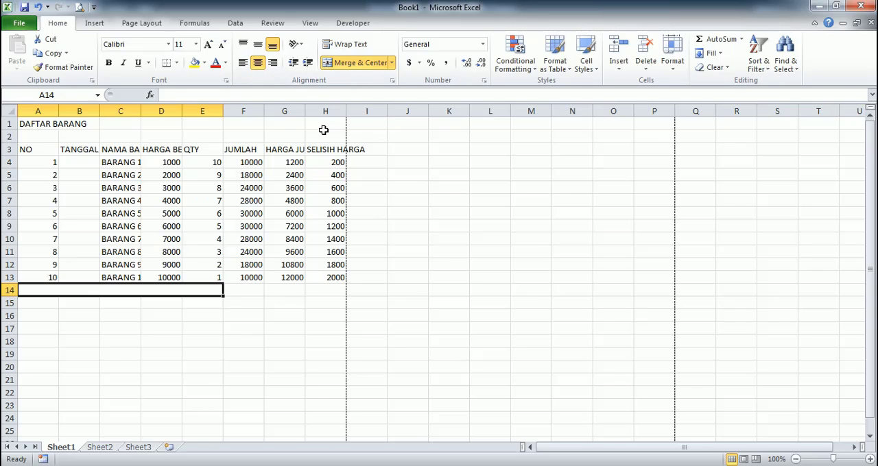
text(T)
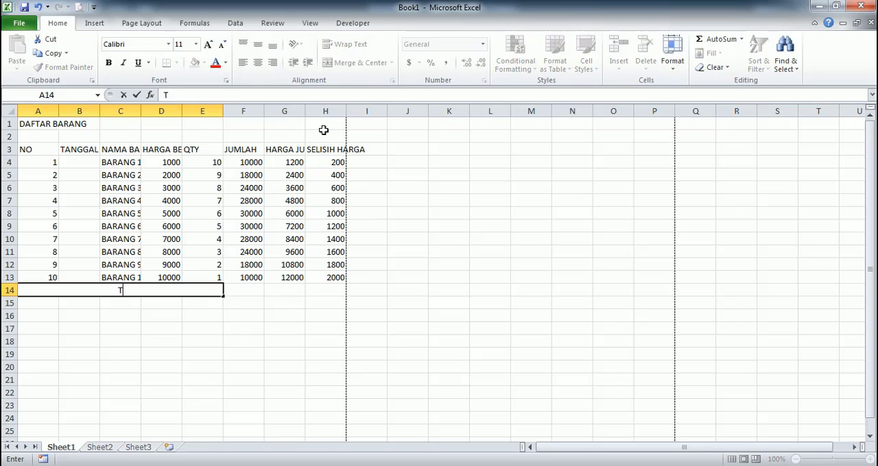
text(OTAL BELI)
key(Return)
- Sum the JUMLAH column in cell F14 with AutoSum
key(Up)
key(Right)
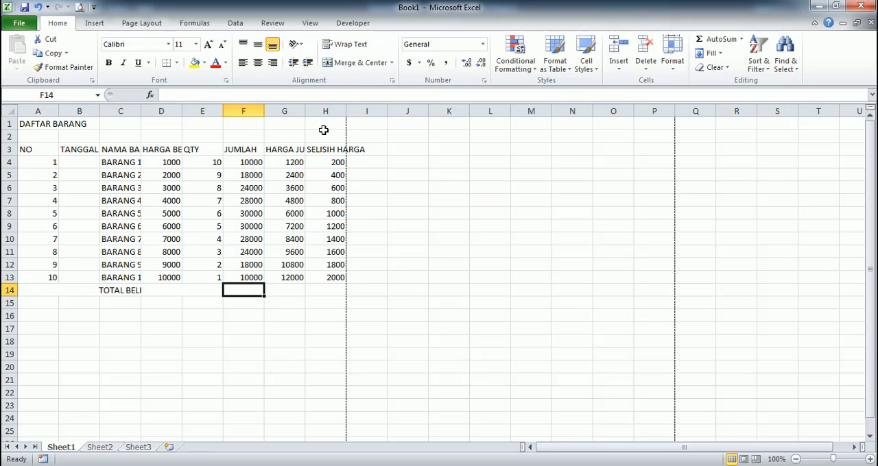
click(706, 41)
key(Return)
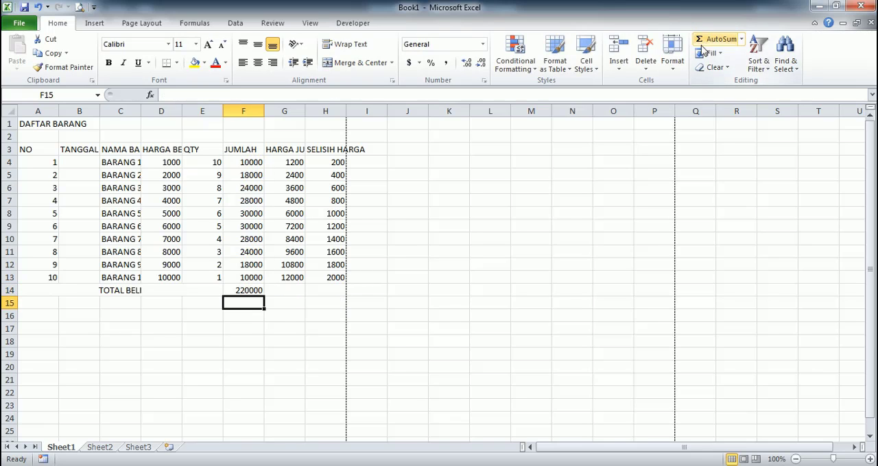
- Merge and center the empty cells G14 and H14 in the TOTAL BELI row
drag(52, 305, 320, 291)
click(286, 315)
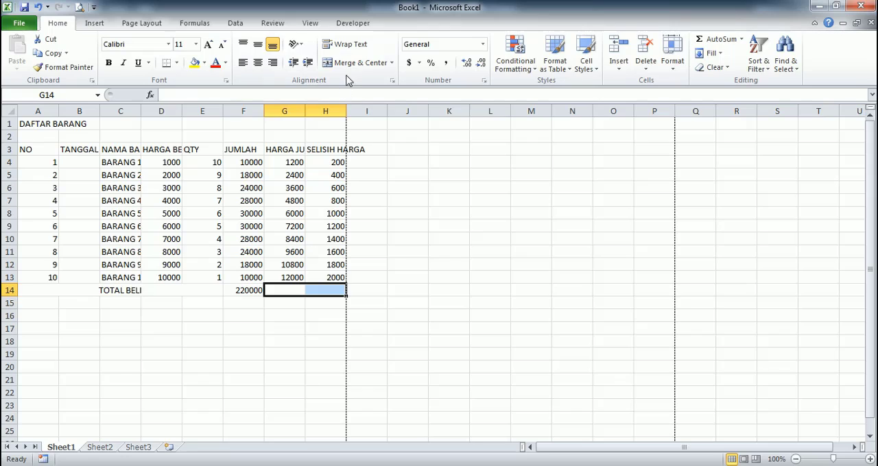
click(432, 188)
click(292, 289)
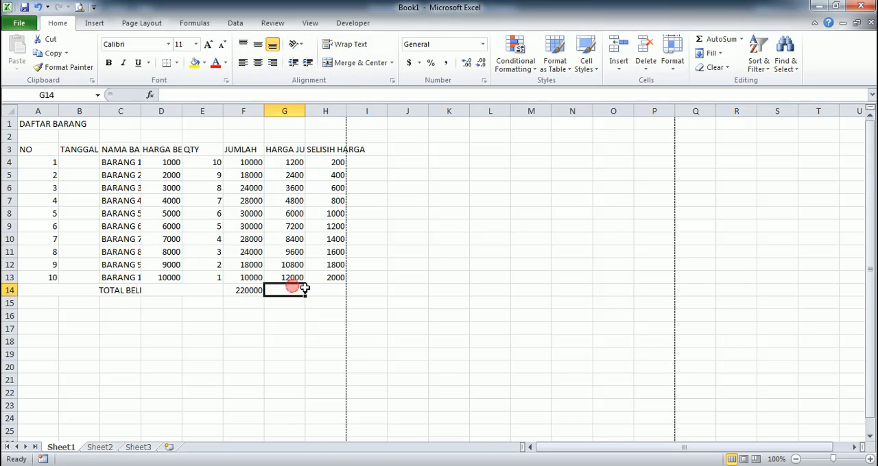
click(310, 289)
mouse_move(306, 288)
mouse_down()
mouse_move(293, 291)
mouse_move(309, 294)
mouse_up()
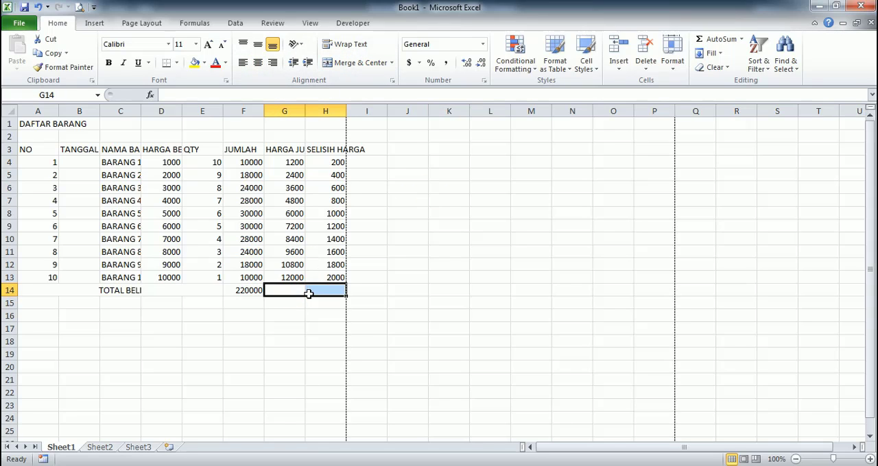
click(345, 71)
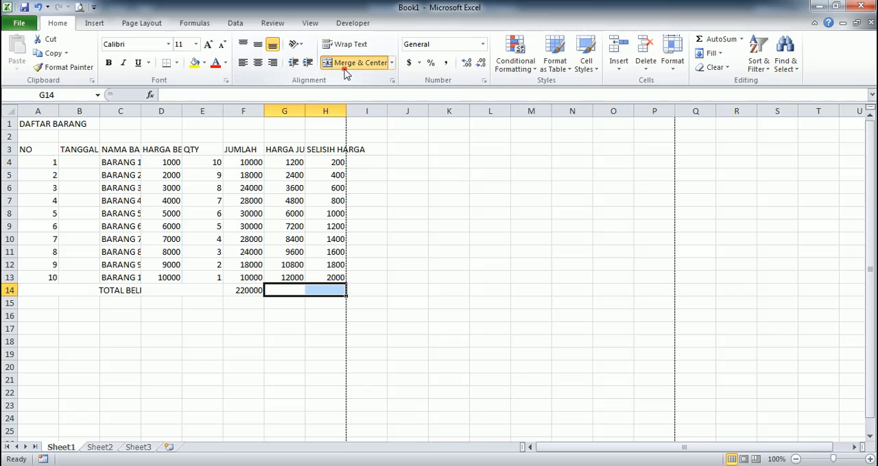
- Merge and center the DAFTAR BARANG title across cells A1 to H1
click(398, 159)
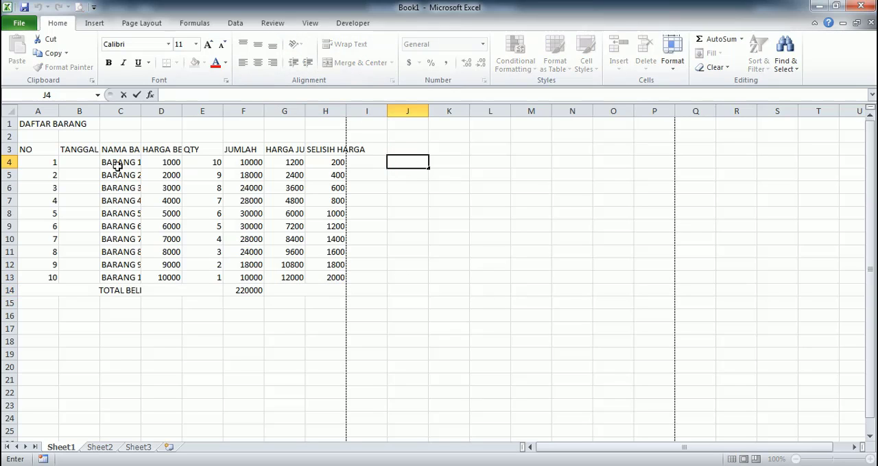
drag(36, 125, 310, 126)
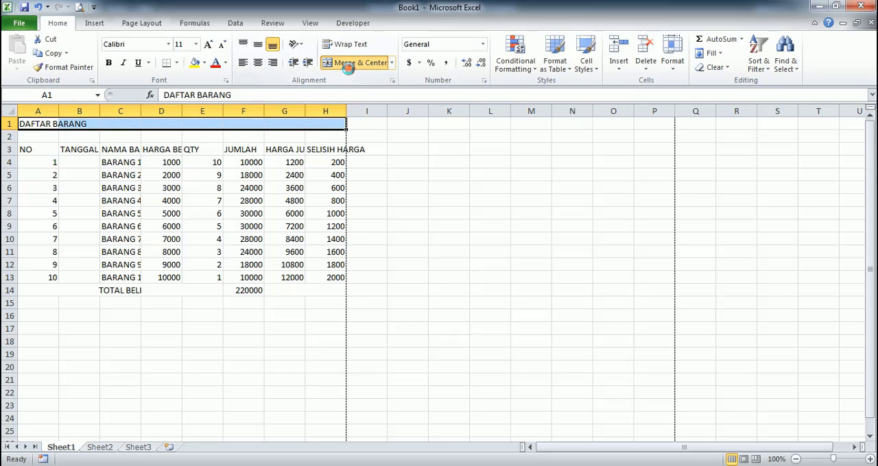
click(351, 63)
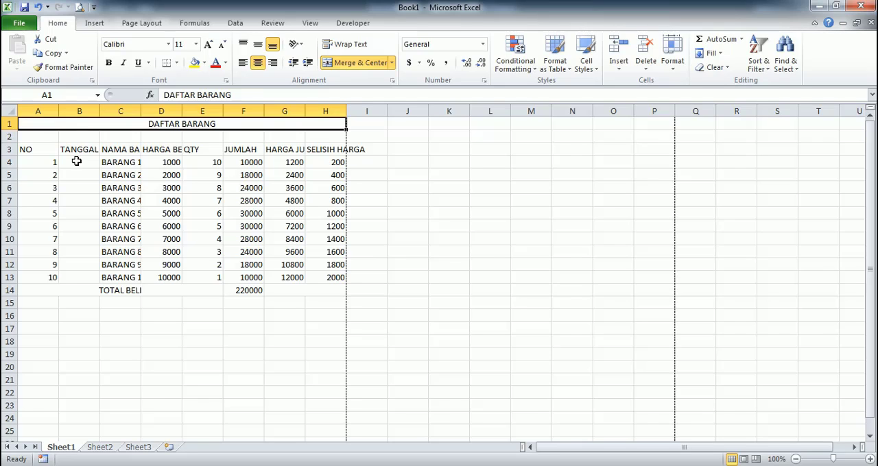
- Format cells B4 to B13 as Date with the type 14-03-2001 and the Indonesian locale
drag(77, 161, 82, 275)
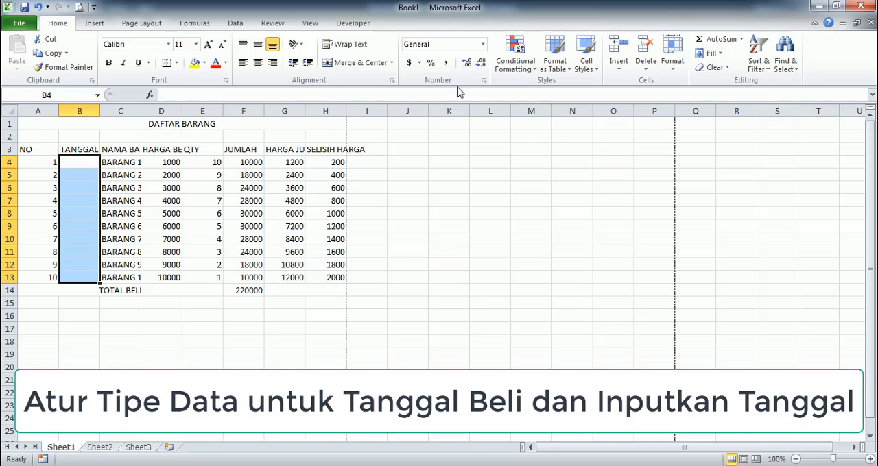
click(669, 74)
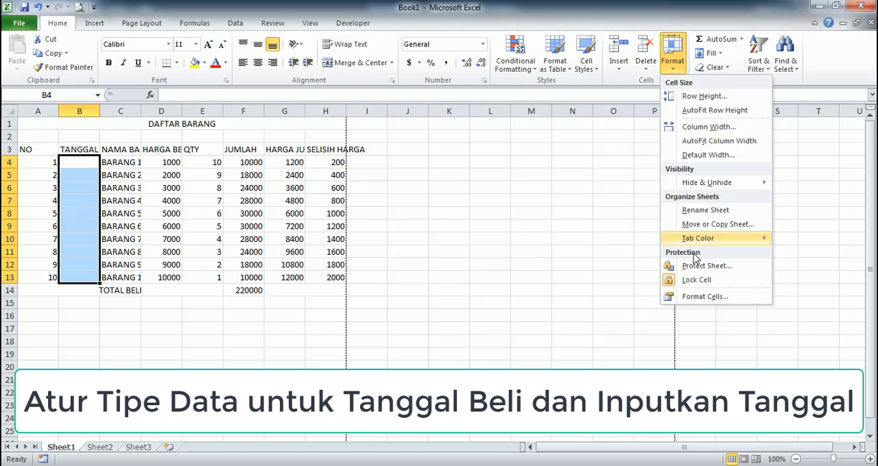
click(696, 300)
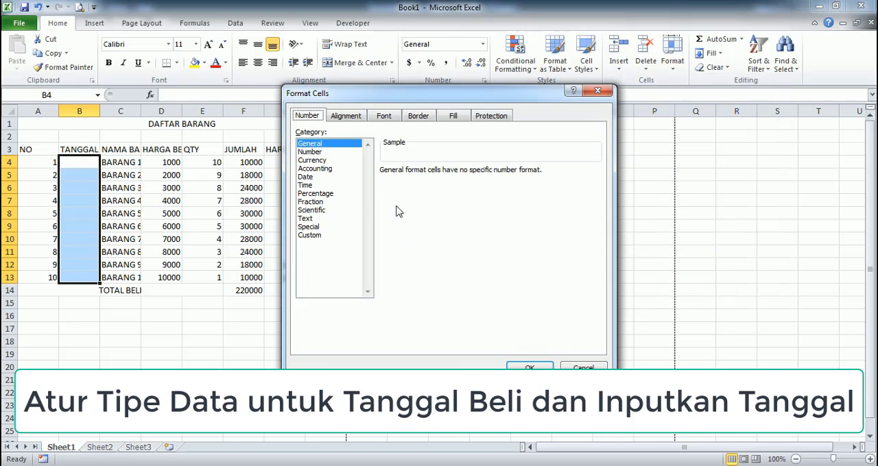
click(306, 179)
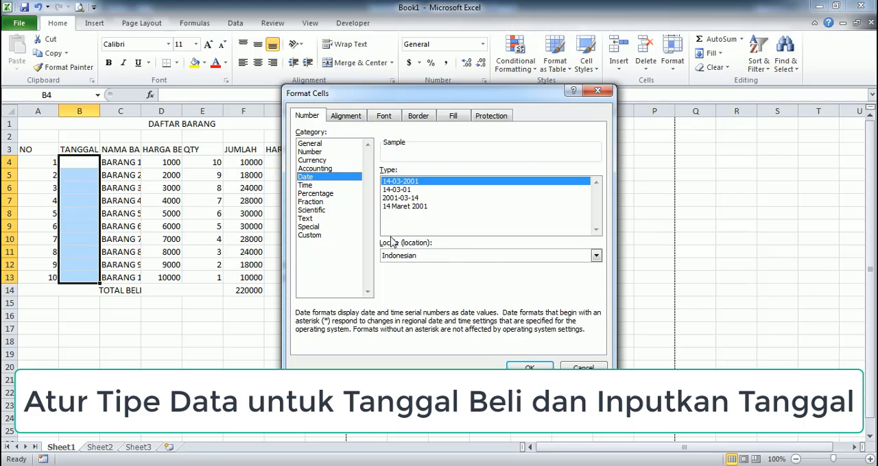
click(408, 257)
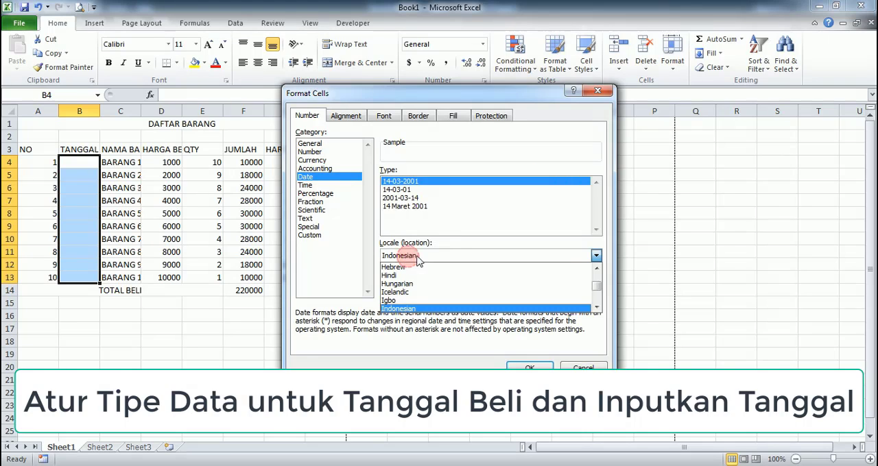
click(415, 309)
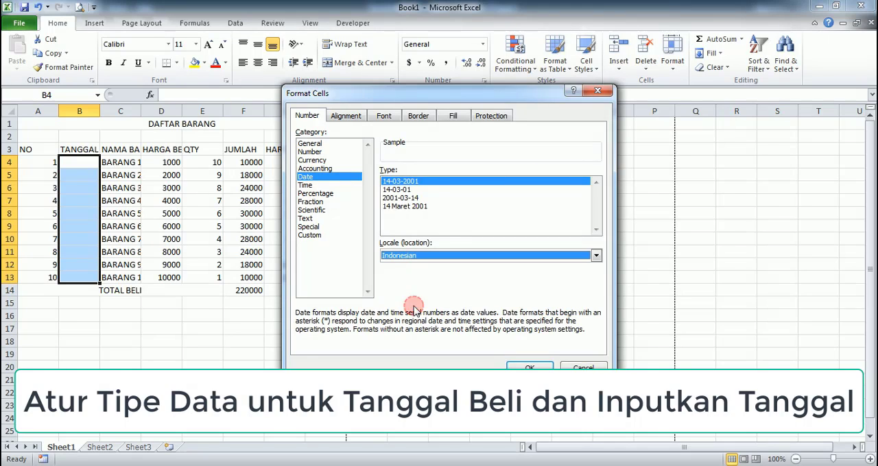
click(398, 182)
double_click(398, 181)
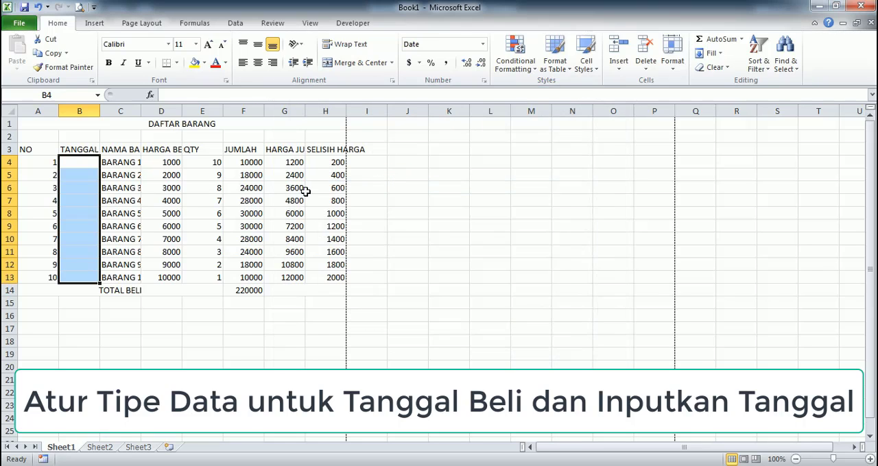
- Enter the purchase date 14/10/2020 in cell B4
click(79, 166)
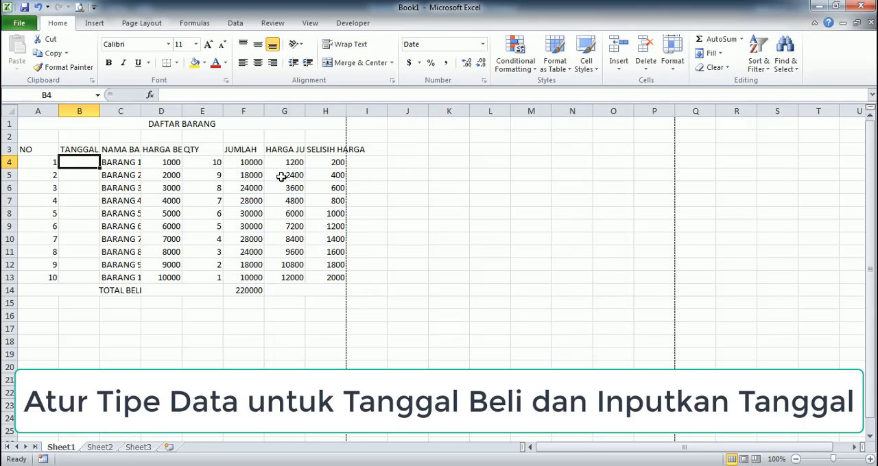
text(14/10/2020)
key(Return)
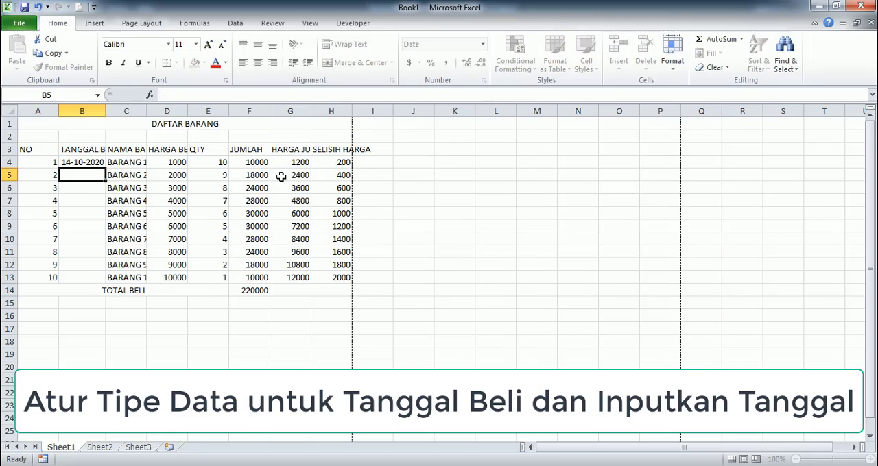
- Copy the date in cell B4 and paste it into cells B5 to B13
click(84, 162)
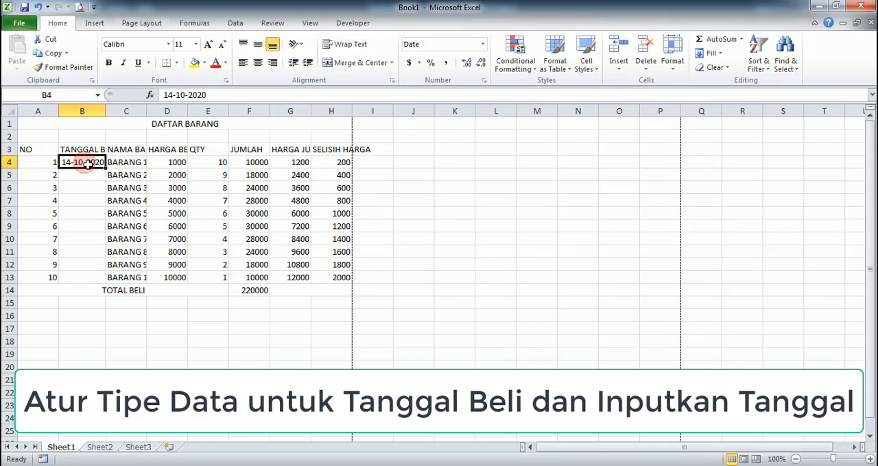
drag(106, 167, 100, 275)
key(ctrl+c)
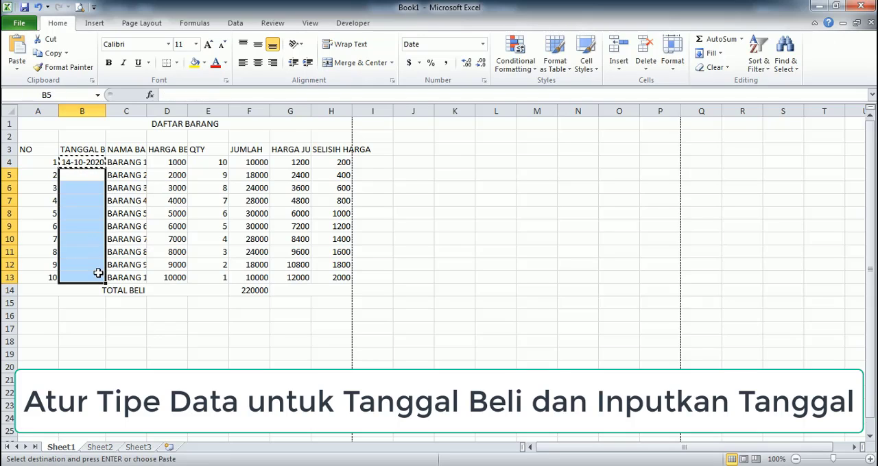
right_click(79, 213)
key(Escape)
right_click(80, 214)
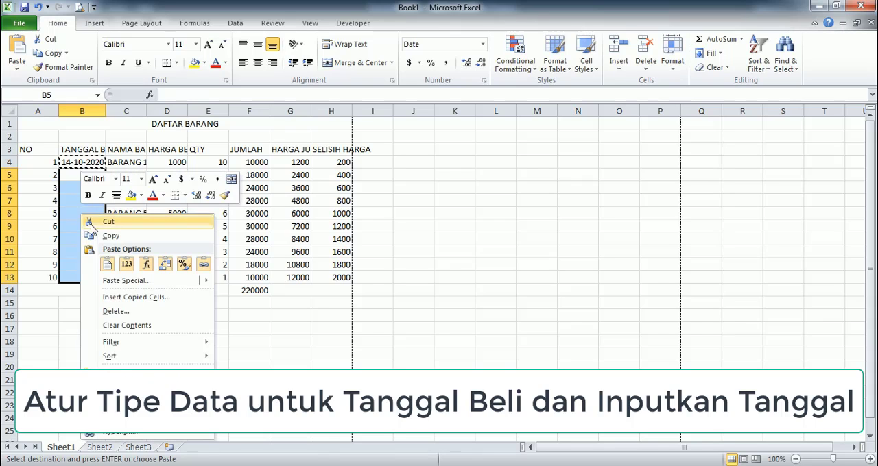
click(112, 264)
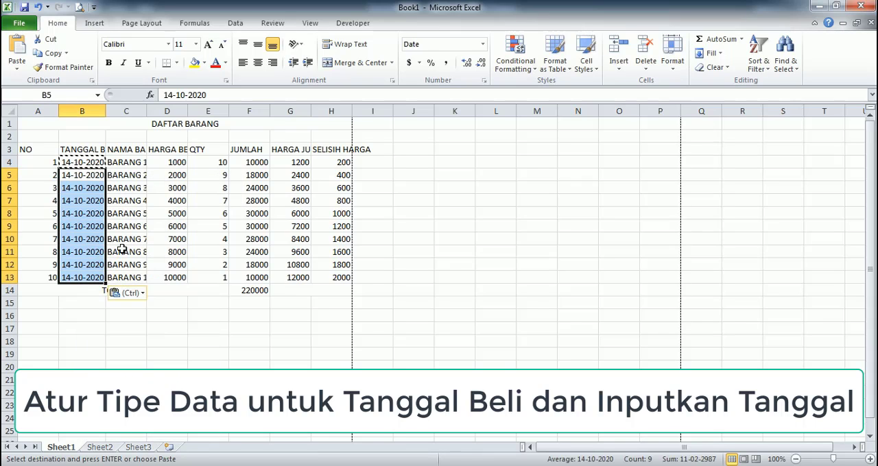
click(177, 214)
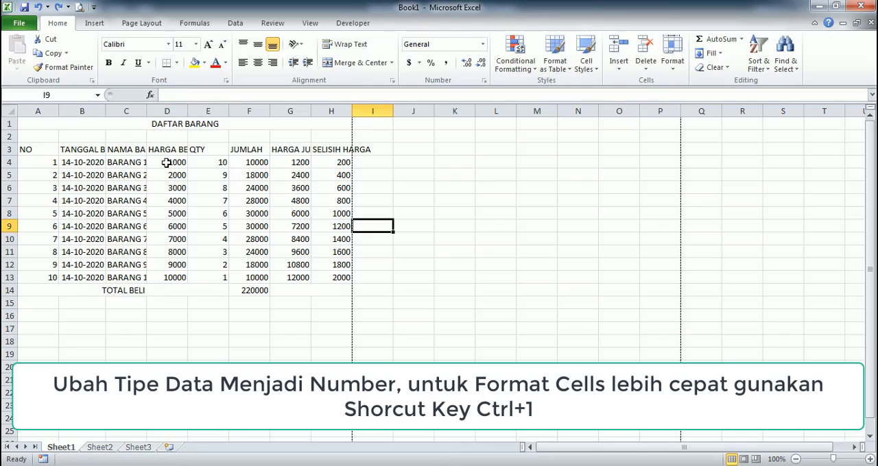
- Format cells D4 to D13 and F4 to H14 as Number with two decimal places and the 1000 separator
drag(174, 163, 171, 276)
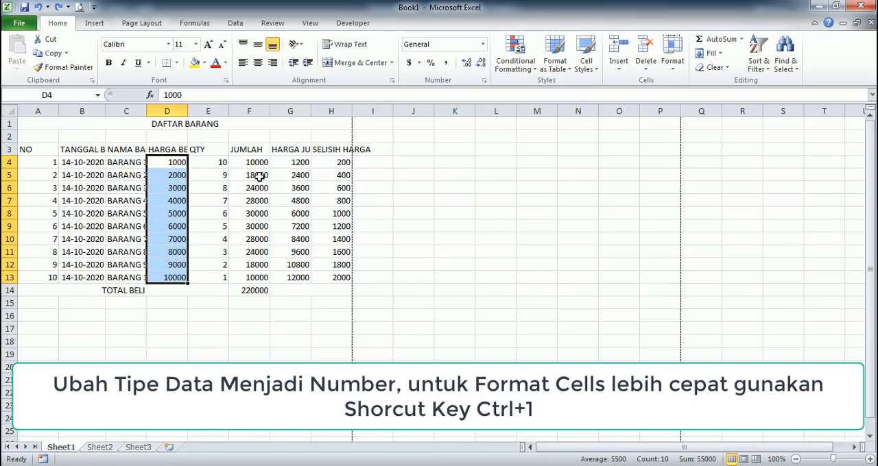
drag(253, 162, 304, 288)
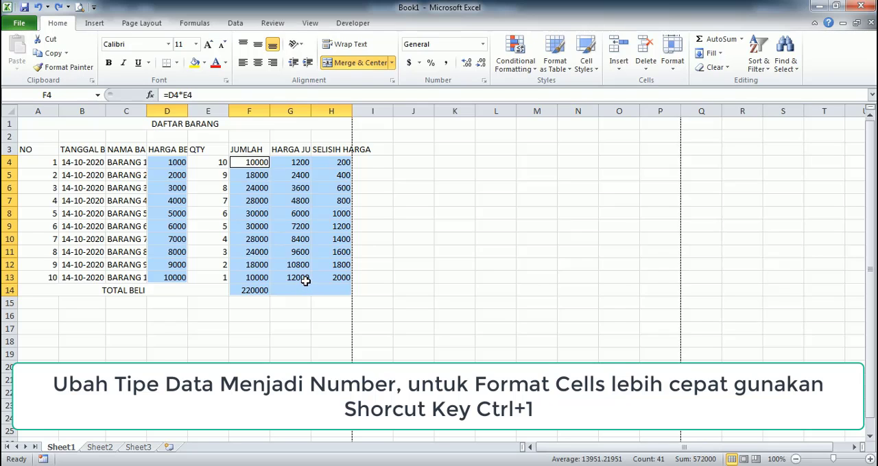
key(ctrl+1)
click(339, 152)
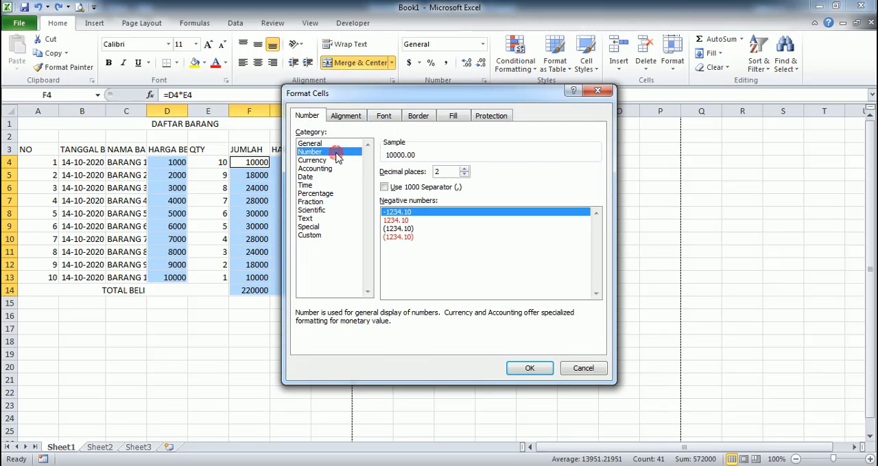
click(386, 188)
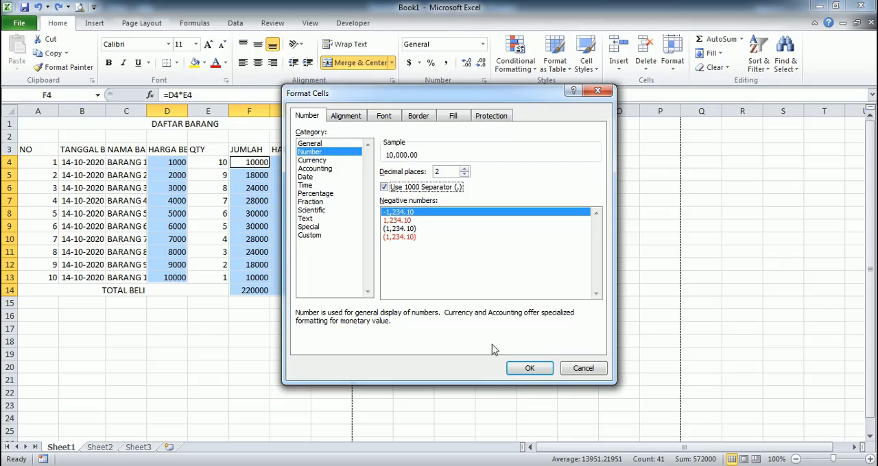
click(529, 374)
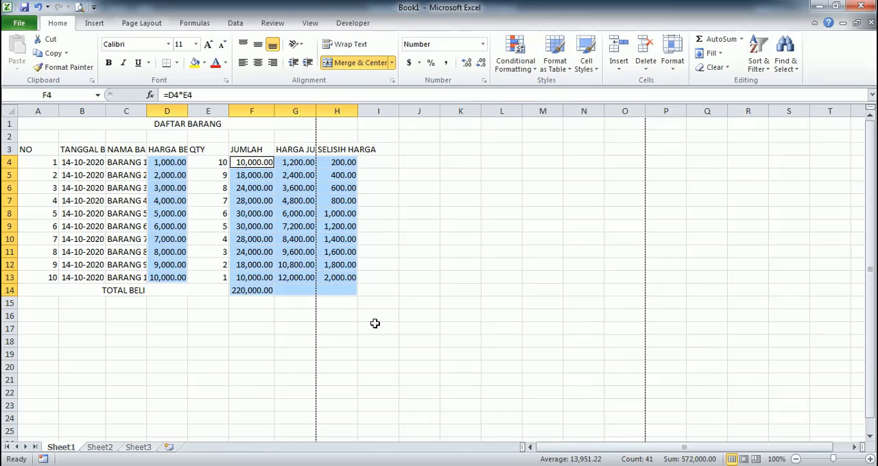
- Apply the custom number format "Rp."#,##0.00 to the selected price and total cells
key(ctrl+1)
click(320, 236)
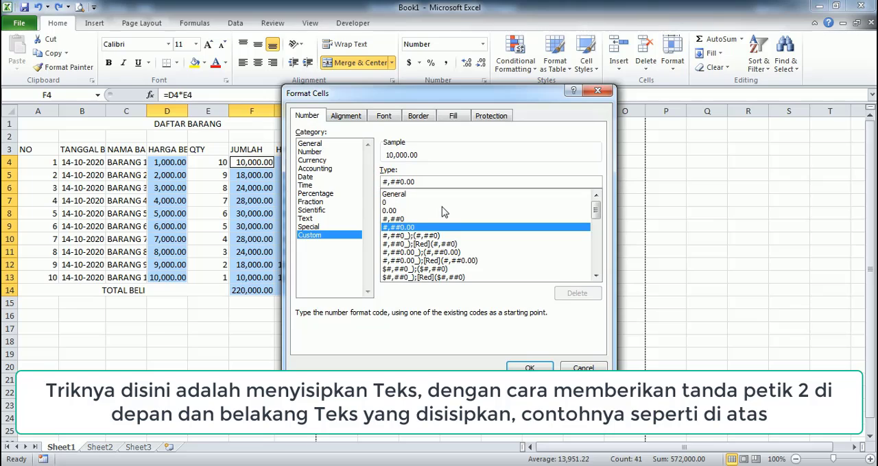
text("R)
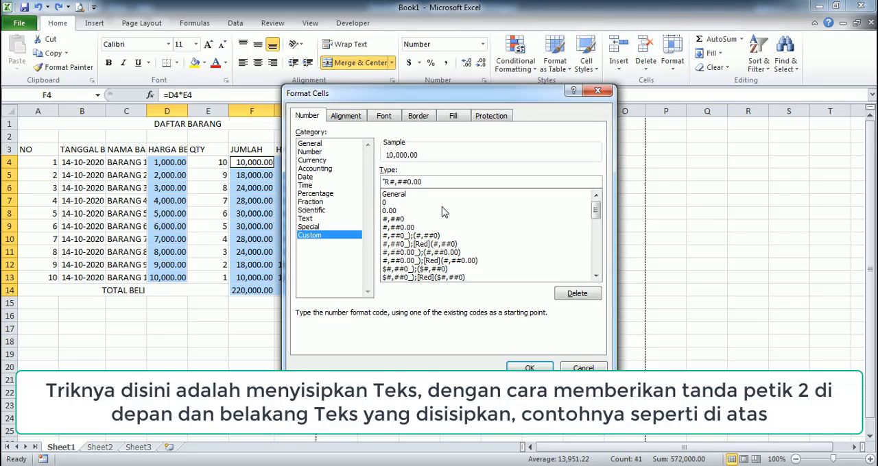
text(p.")
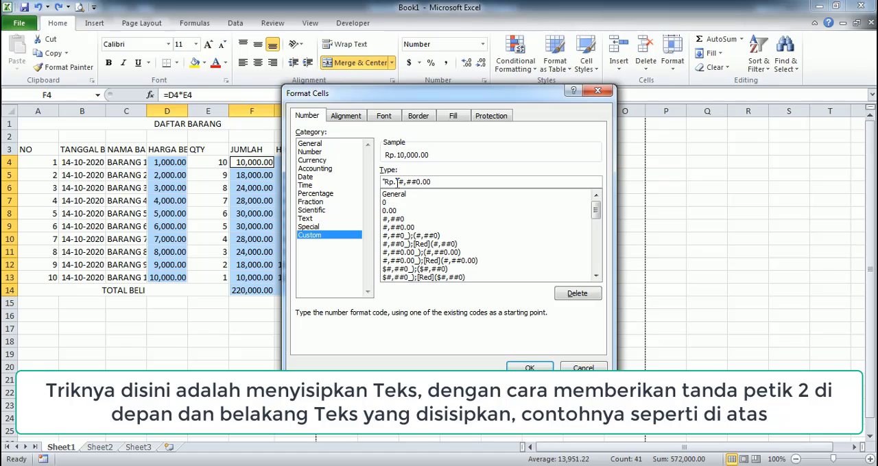
click(529, 368)
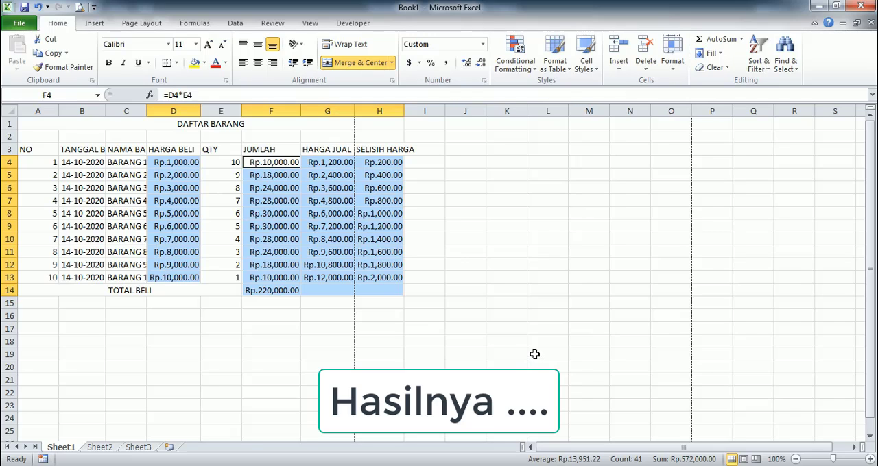
click(408, 351)
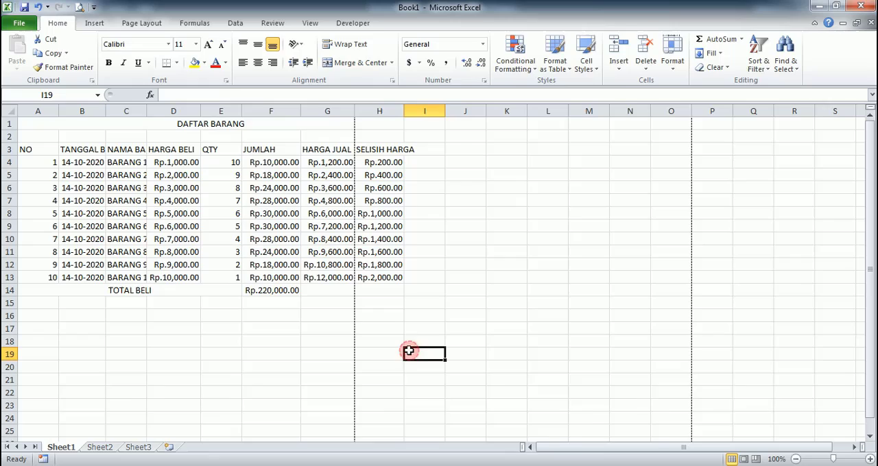
- Apply the Title cell style to the merged DAFTAR BARANG heading in row 1
click(54, 121)
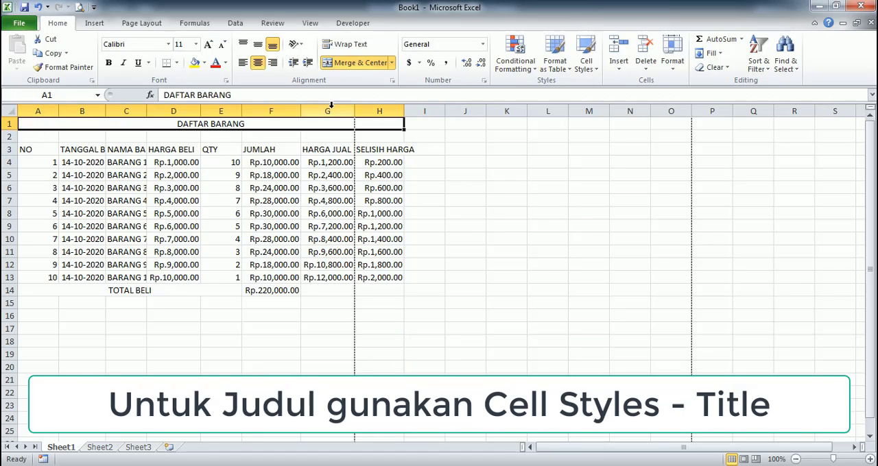
click(587, 71)
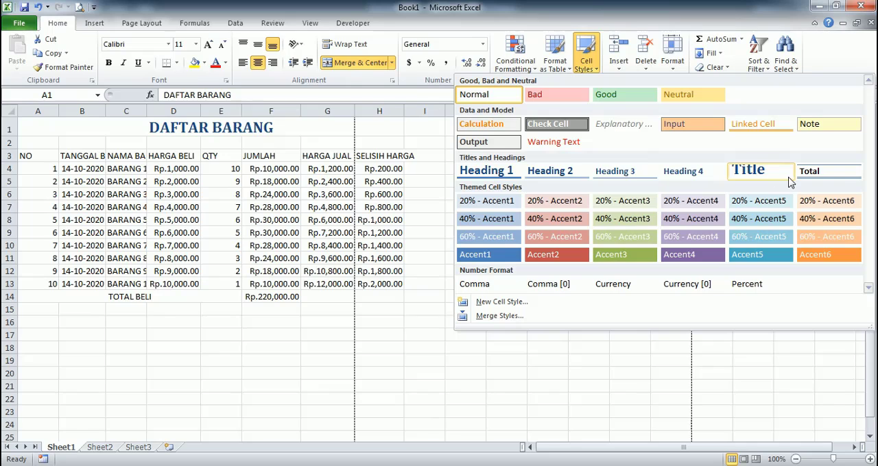
click(786, 180)
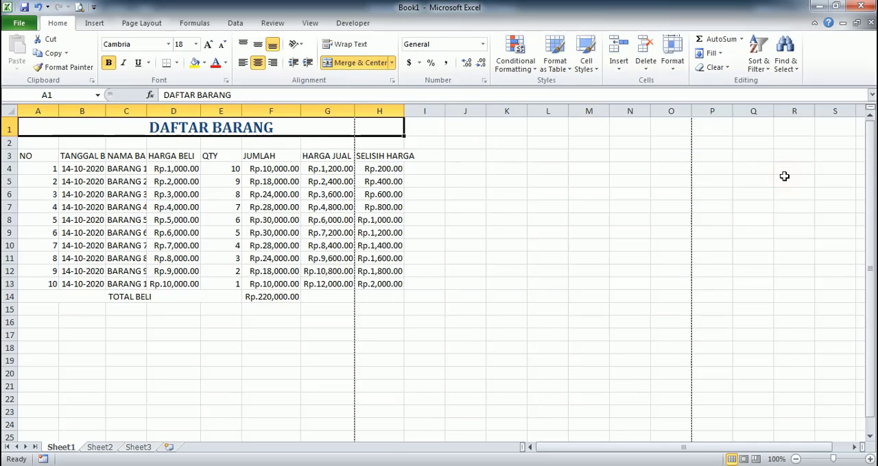
- Apply outline and inside borders to the table range A3:H14
click(33, 155)
drag(33, 155, 359, 155)
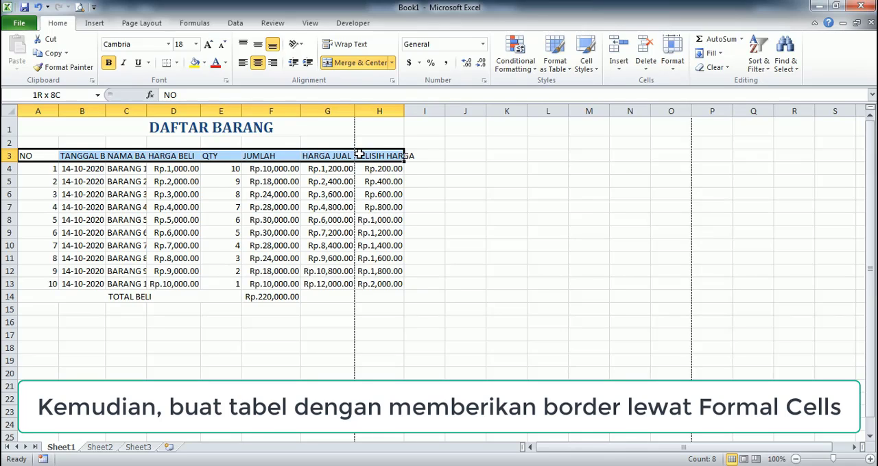
drag(359, 155, 377, 294)
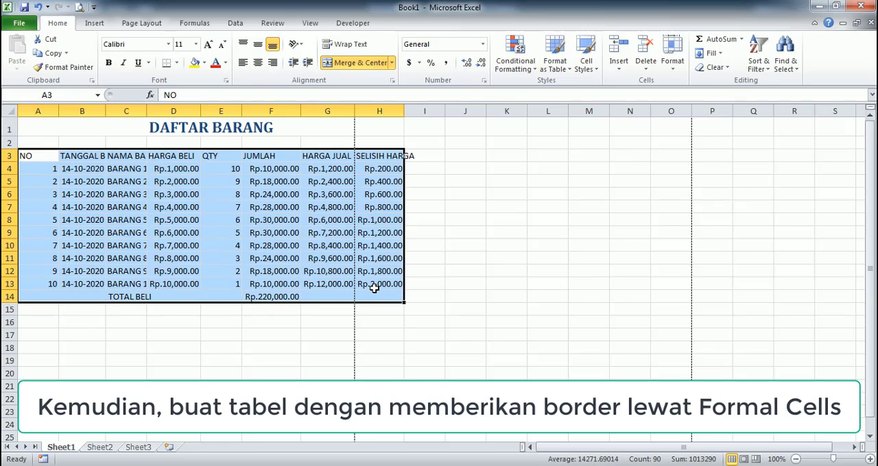
key(ctrl+1)
click(428, 117)
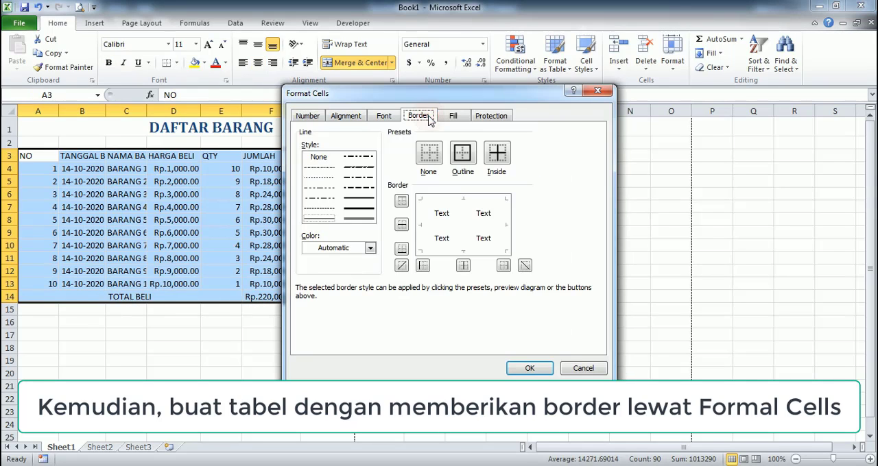
click(460, 156)
click(498, 157)
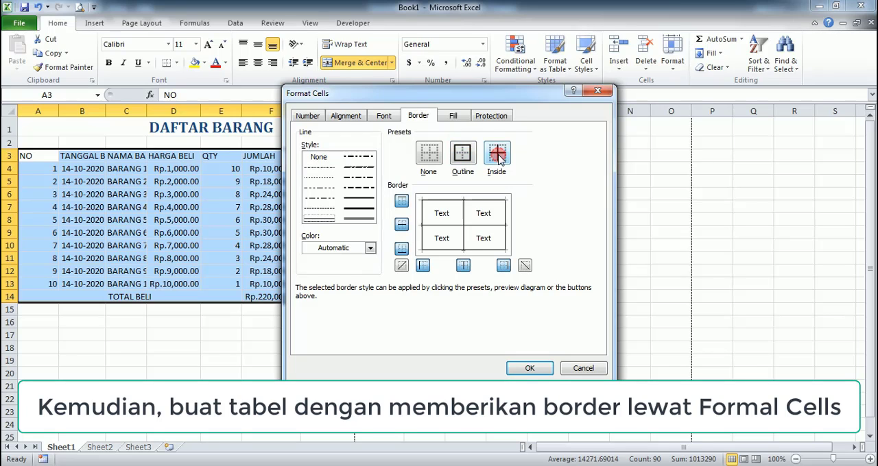
click(529, 370)
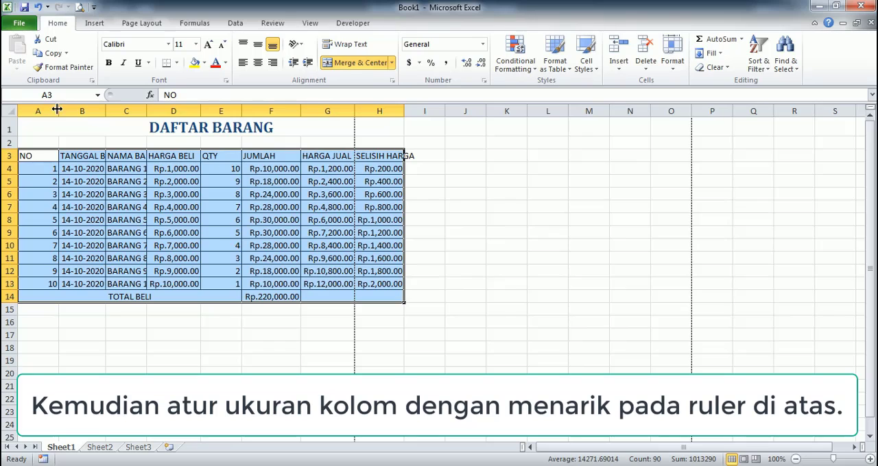
- Narrow column A to suit its numbers, and wrap the header text in A3:H3 with horizontal and vertical centering
click(43, 129)
drag(60, 111, 38, 112)
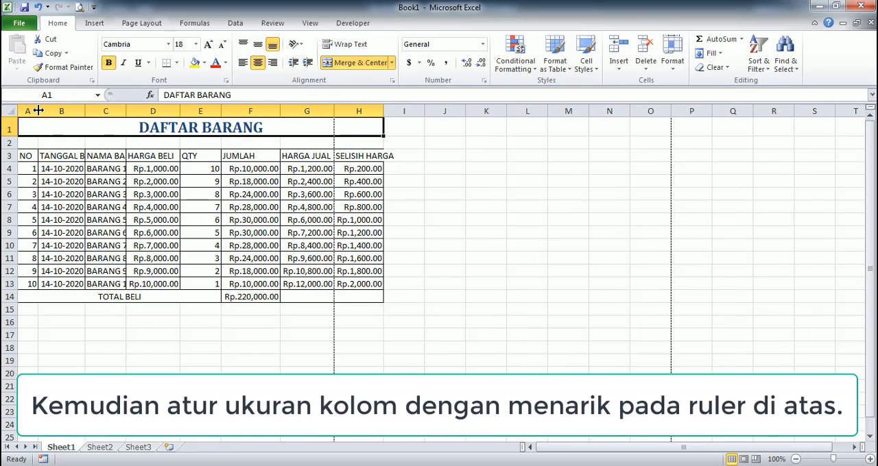
drag(23, 156, 354, 157)
click(347, 44)
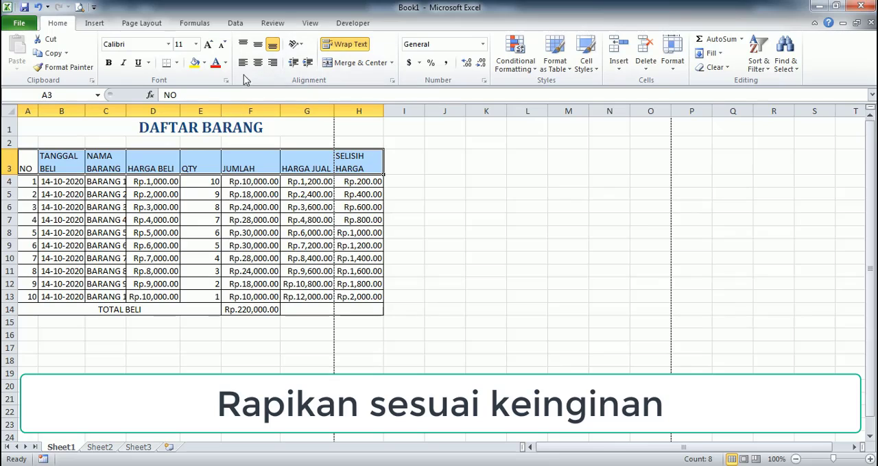
click(258, 44)
click(258, 63)
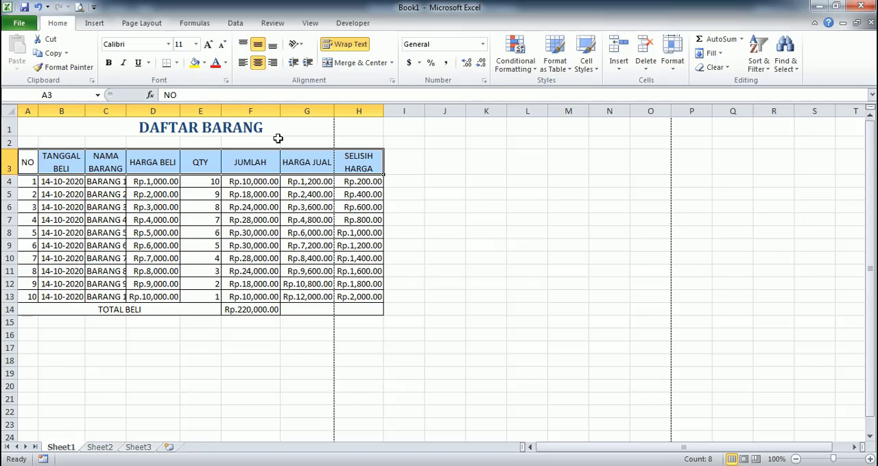
- Bold the header cells A3:H3 and apply the 40% - Accent6 cell style to them
key(ctrl+b)
click(594, 72)
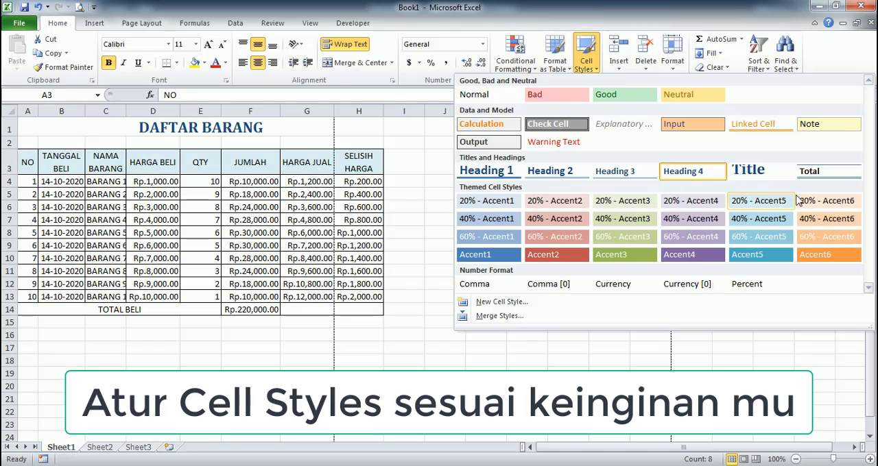
key(Escape)
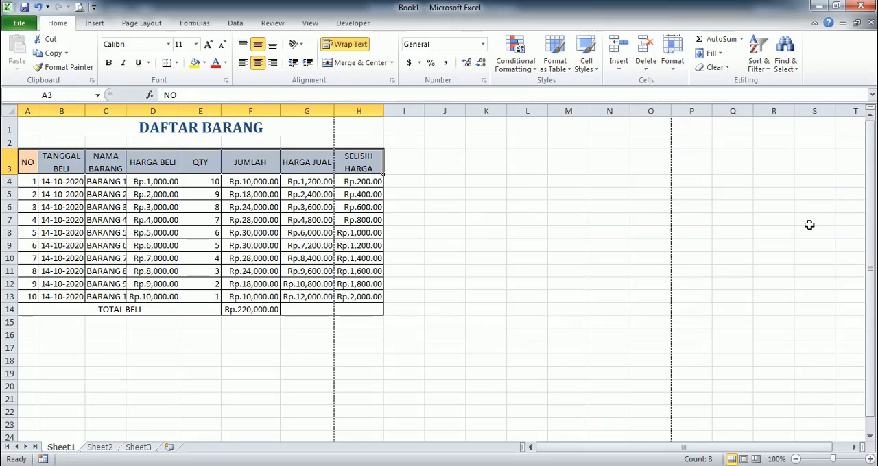
- Apply the 20% - Accent3 cell style to the item rows A4:H13
drag(26, 180, 345, 298)
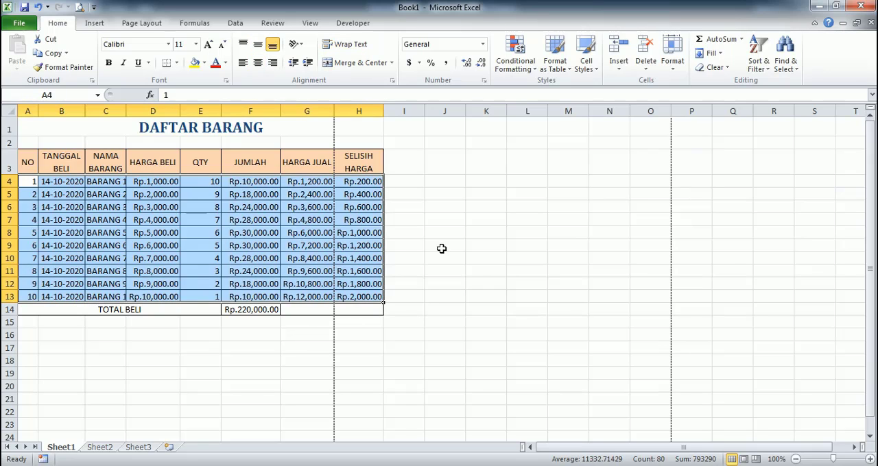
click(586, 65)
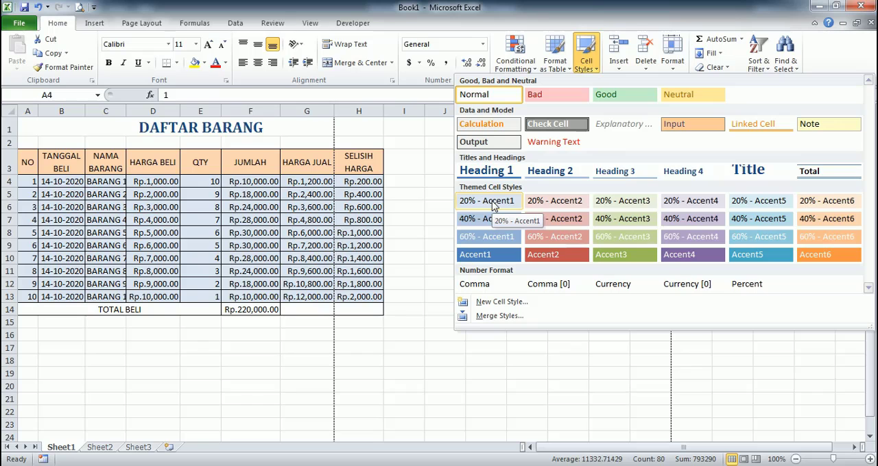
click(612, 197)
- Apply the Heading 4 cell style to the header cells A3:H3
drag(27, 161, 350, 168)
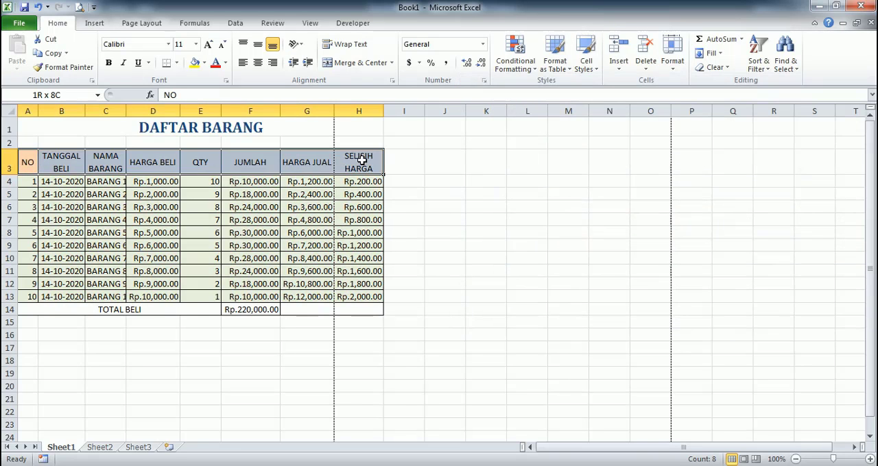
click(582, 68)
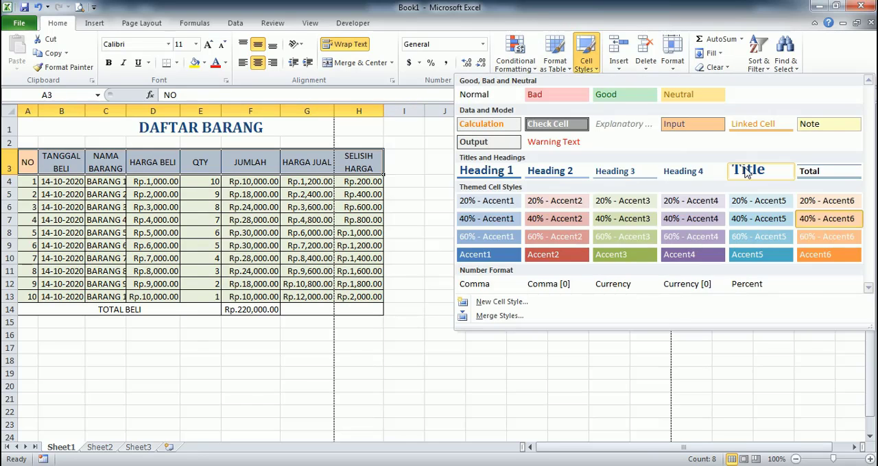
click(703, 171)
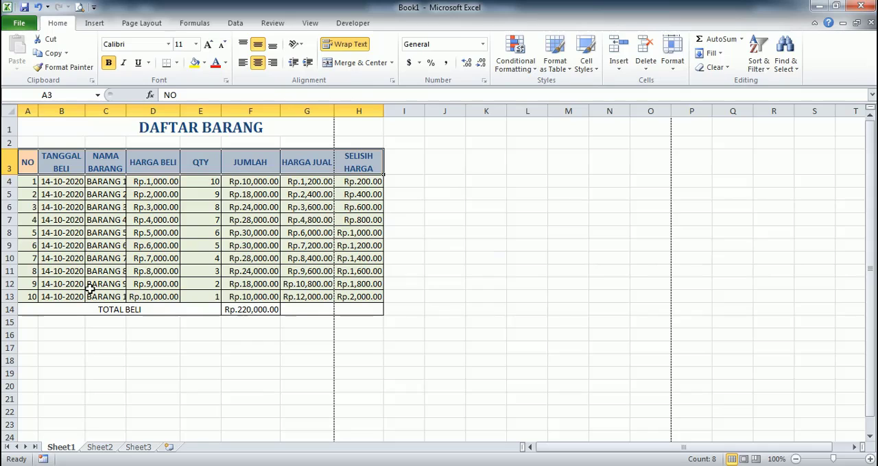
- Increase the height of row 14 and center its contents vertically
drag(17, 314, 9, 323)
click(5, 315)
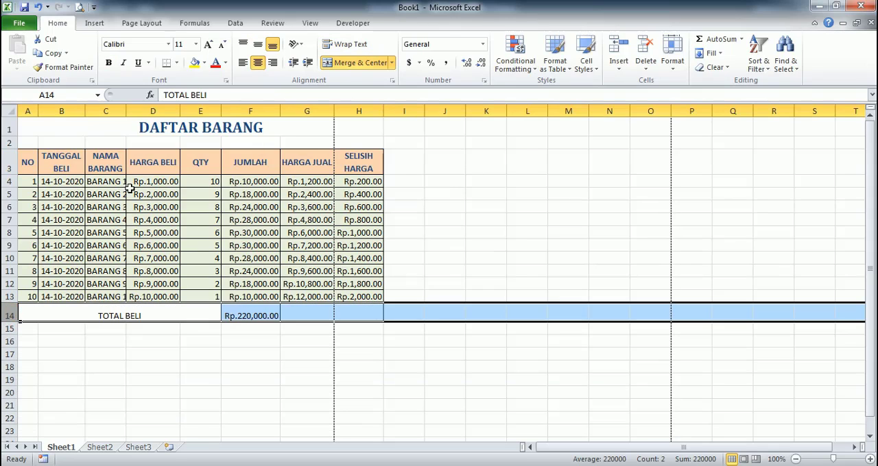
click(258, 44)
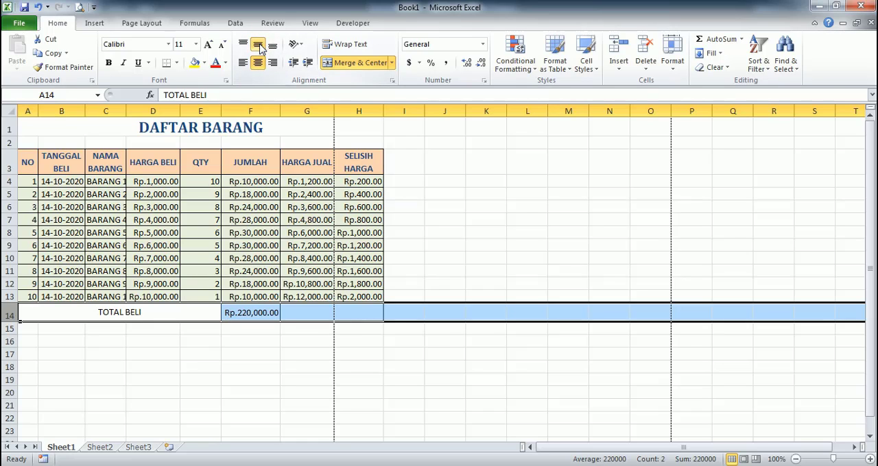
- Bold the TOTAL BELI label and the total amount in F14
drag(54, 311, 235, 311)
key(ctrl+b)
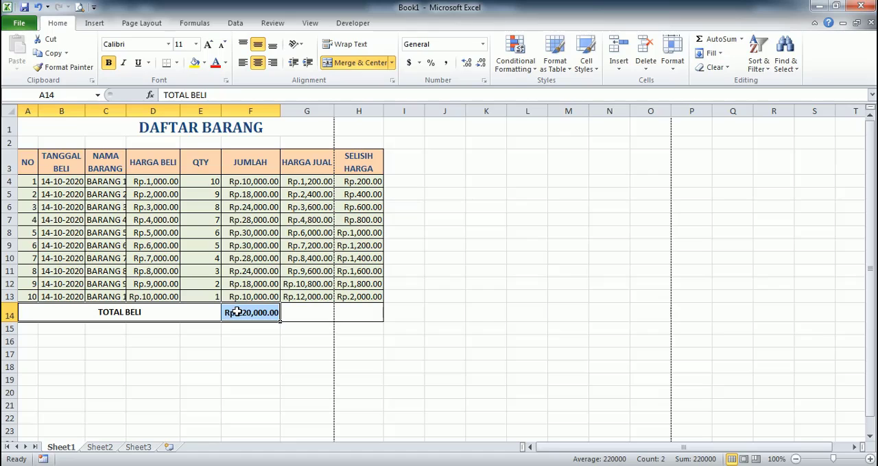
- Apply the 40% - Accent4 cell style to the empty merged cell G14:H14
drag(35, 313, 345, 309)
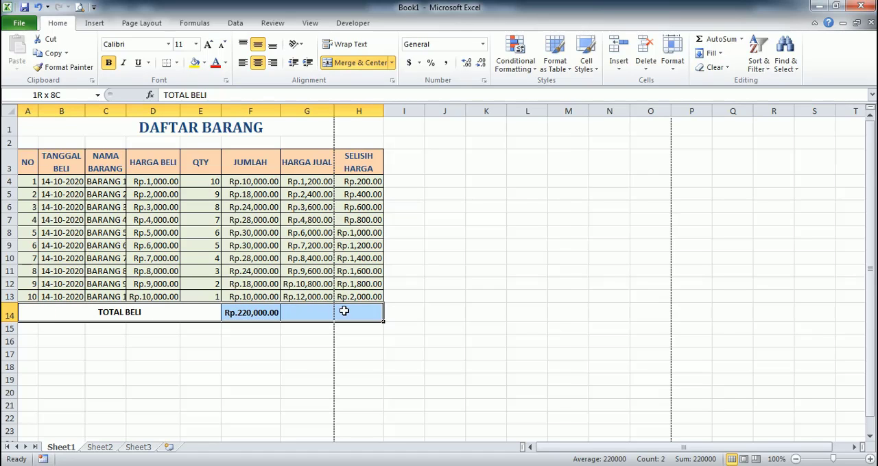
click(344, 312)
click(586, 60)
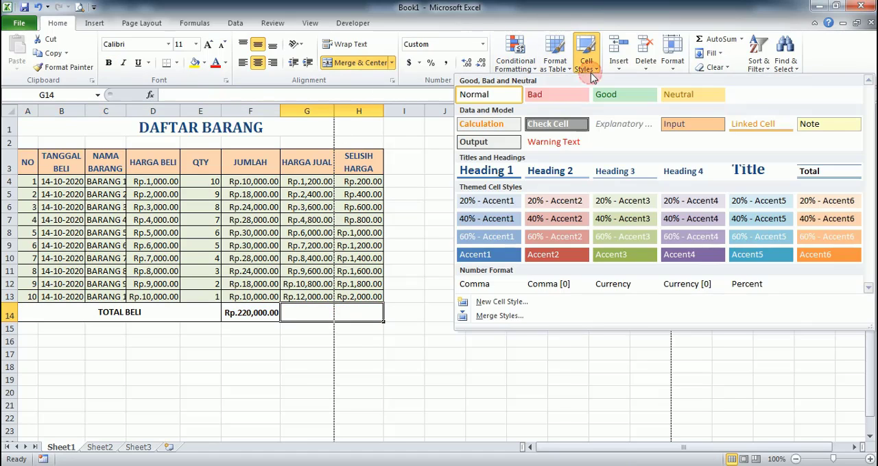
click(20, 310)
drag(20, 312, 339, 312)
click(338, 312)
click(586, 61)
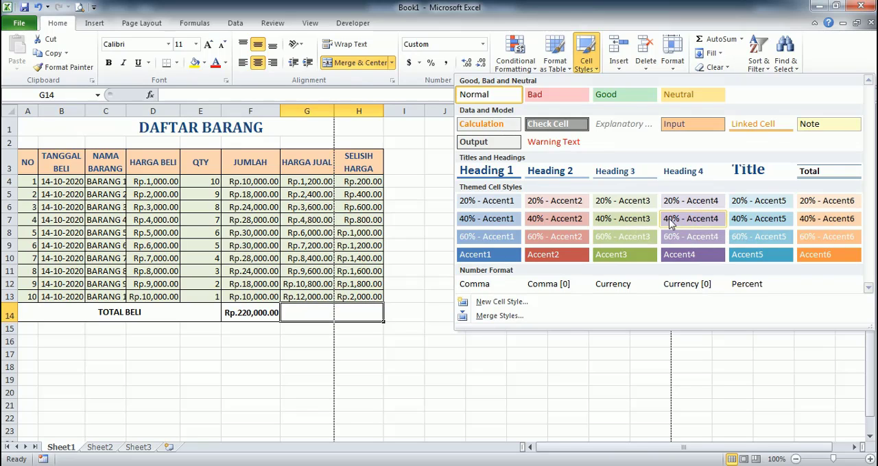
click(673, 219)
- Apply the 40% - Accent2 cell style to the TOTAL BELI label and the total amount in F14
drag(264, 308, 131, 309)
click(587, 63)
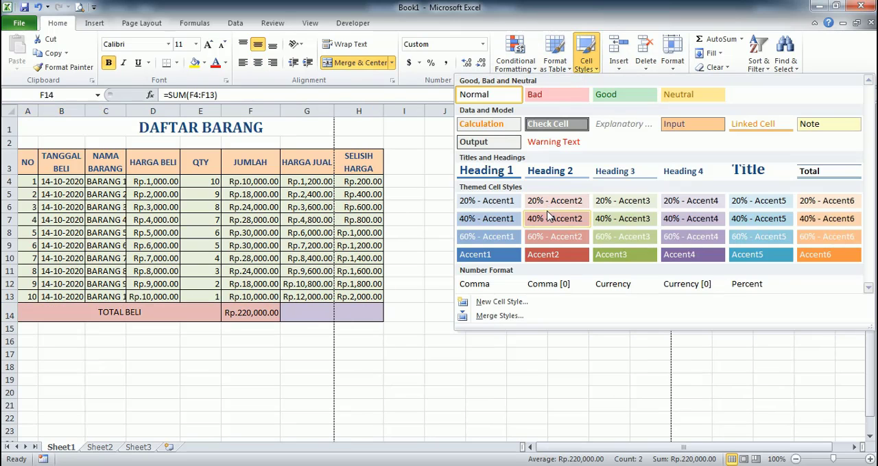
click(547, 218)
click(549, 207)
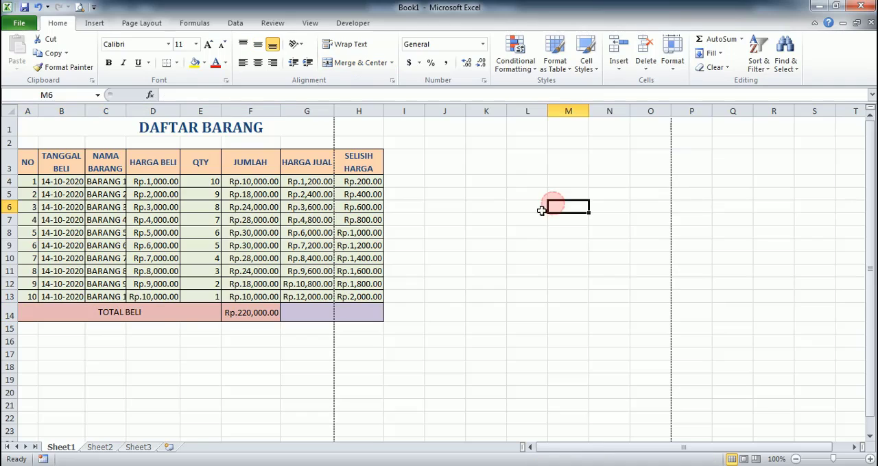
- Make the whole TOTAL BELI row, A14:H14, bold
drag(122, 313, 349, 313)
key(ctrl+b)
click(564, 216)
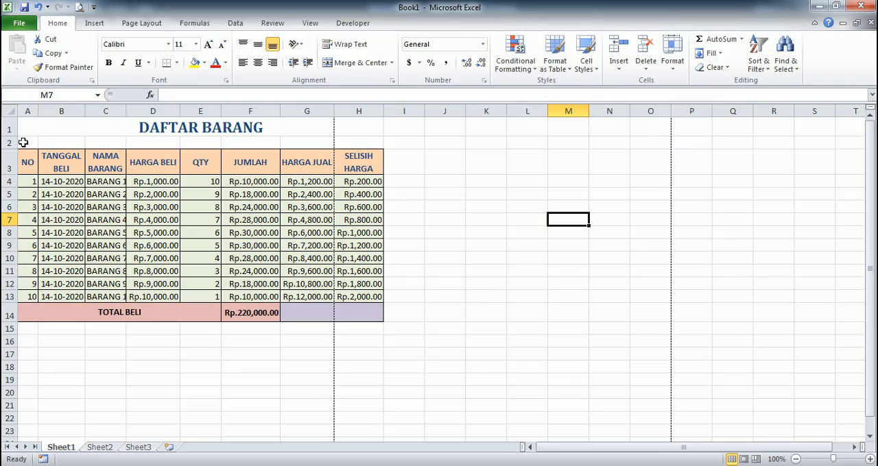
- Center the item numbers in A4:A13 and widen the NAMA BARANG and HARGA BELI columns
drag(24, 181, 31, 296)
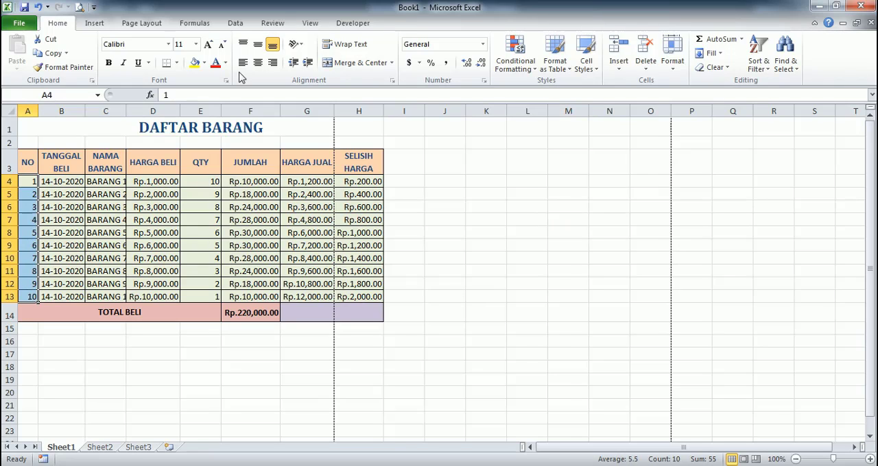
click(258, 63)
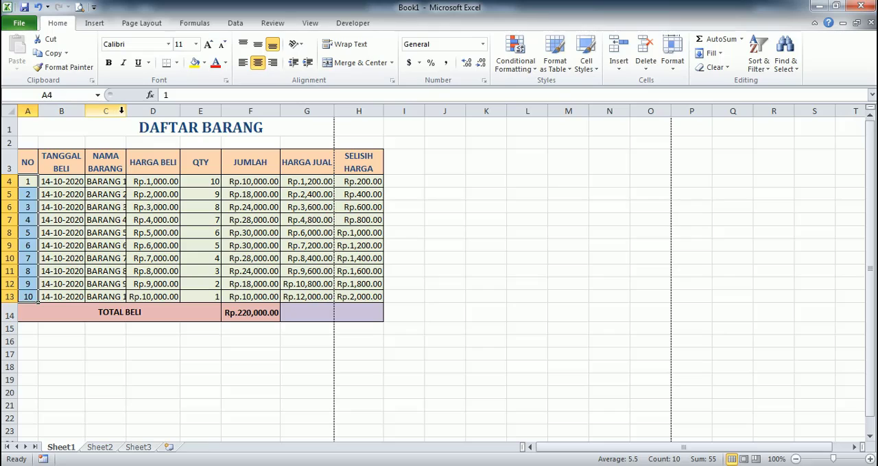
drag(126, 110, 142, 114)
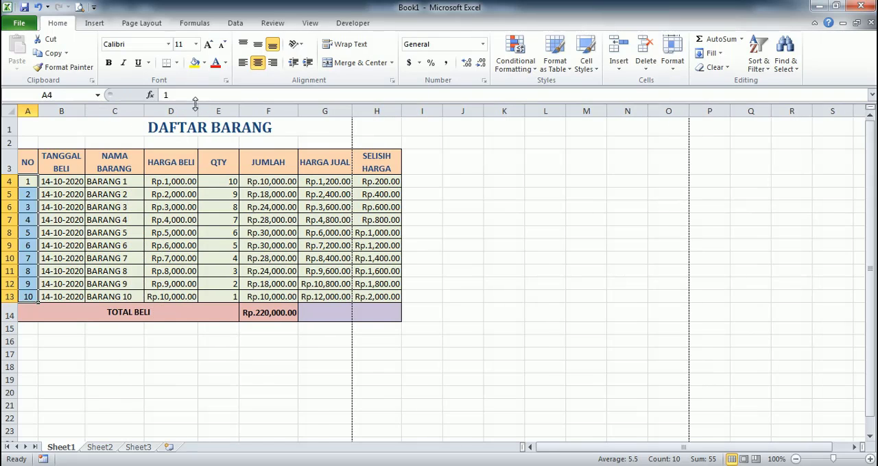
drag(196, 108, 203, 108)
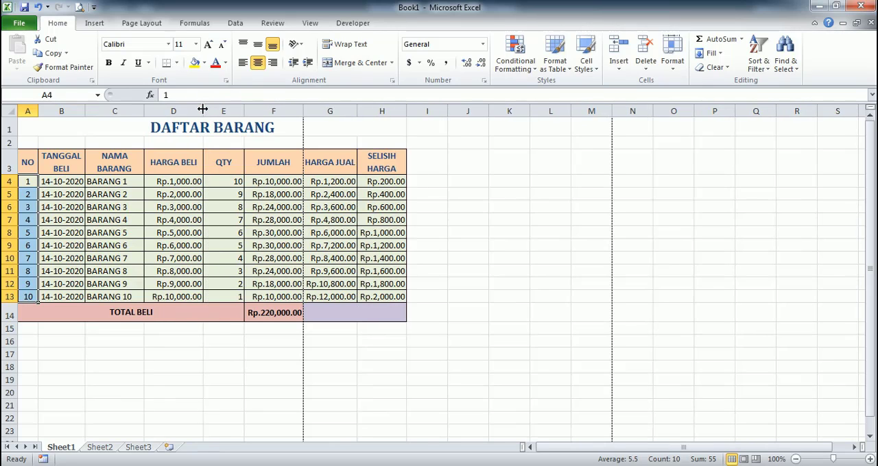
- Center the QTY values in E4:E13 horizontally
drag(224, 181, 216, 288)
click(257, 63)
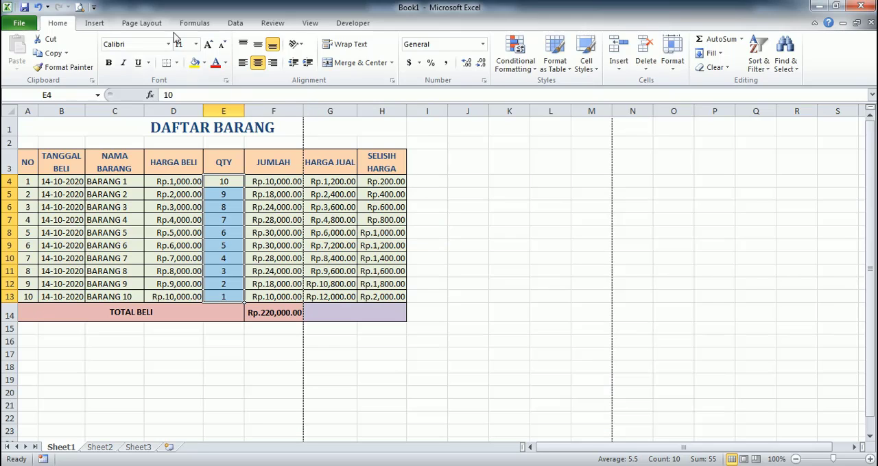
- Set the print scale of the sheet to 85% so the table fits the page width
click(152, 23)
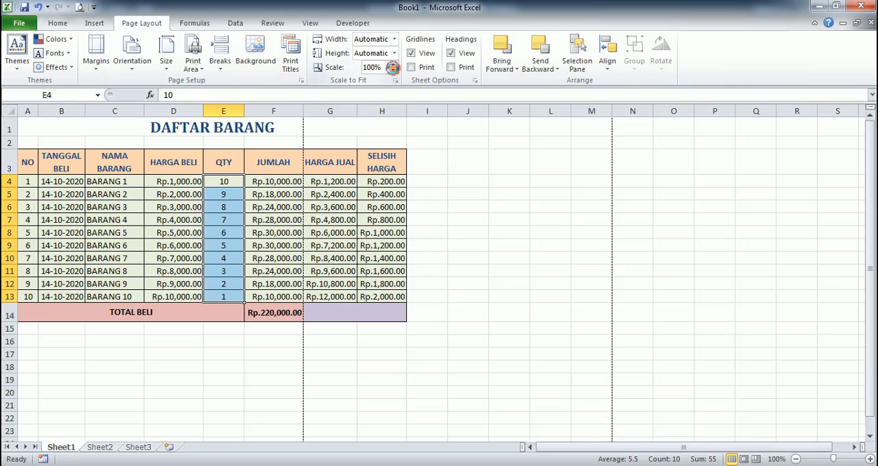
click(393, 71)
click(394, 71)
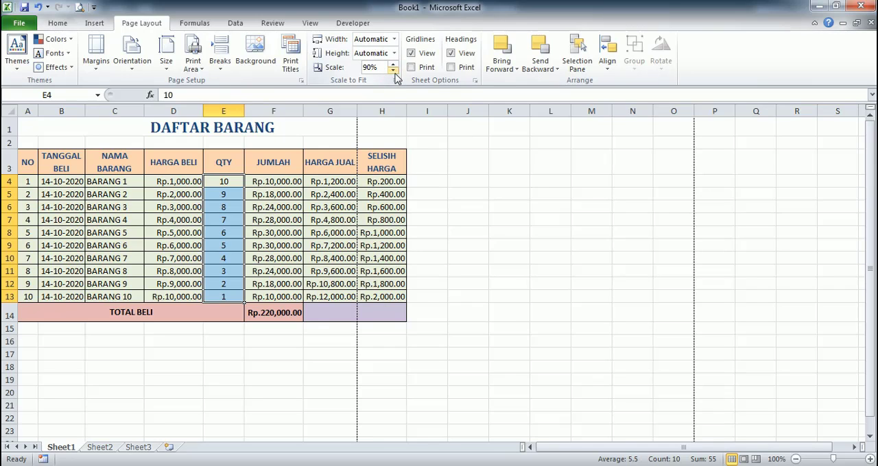
click(393, 71)
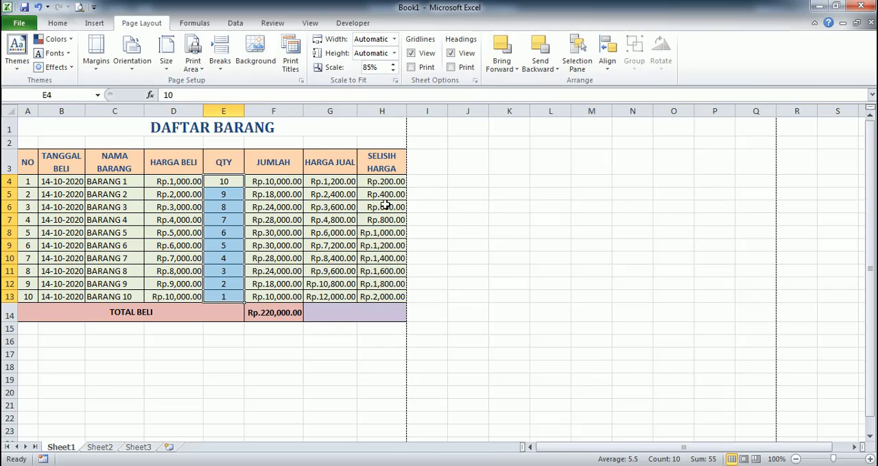
- Widen the HARGA JUAL column slightly, keeping the table within the page break
click(382, 156)
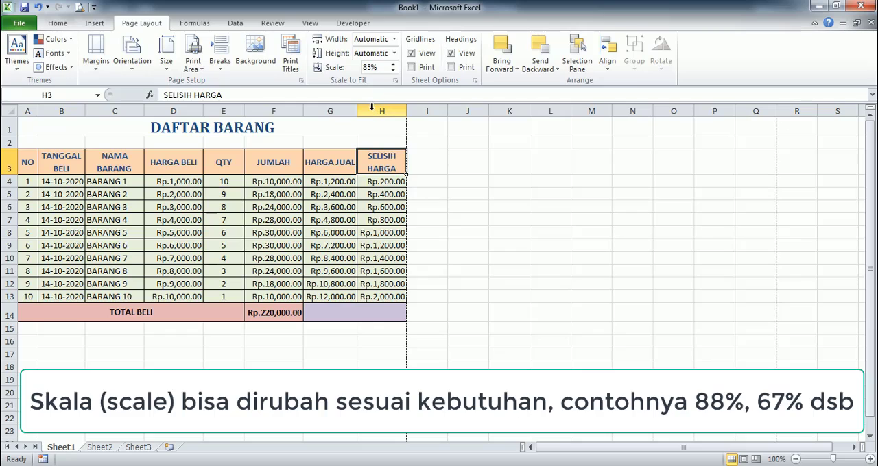
drag(357, 111, 366, 110)
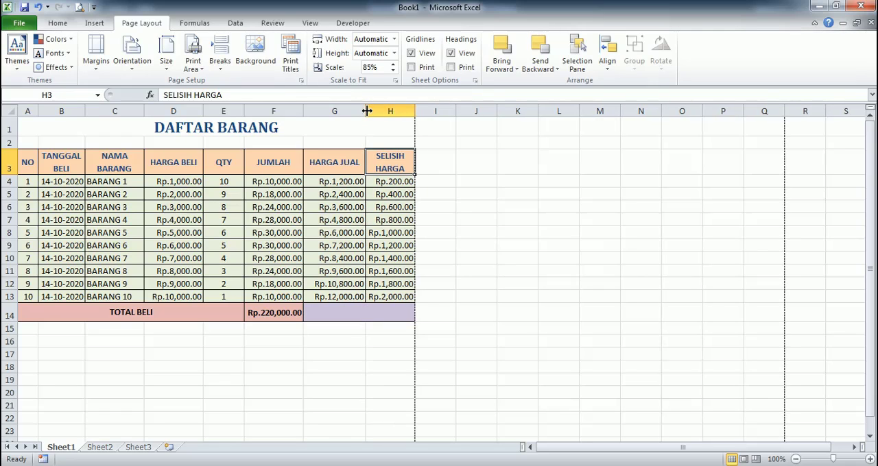
click(314, 310)
click(289, 393)
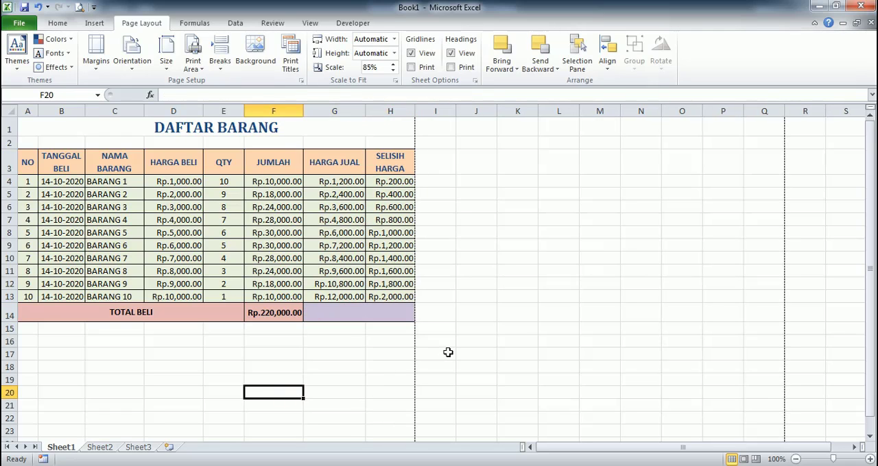